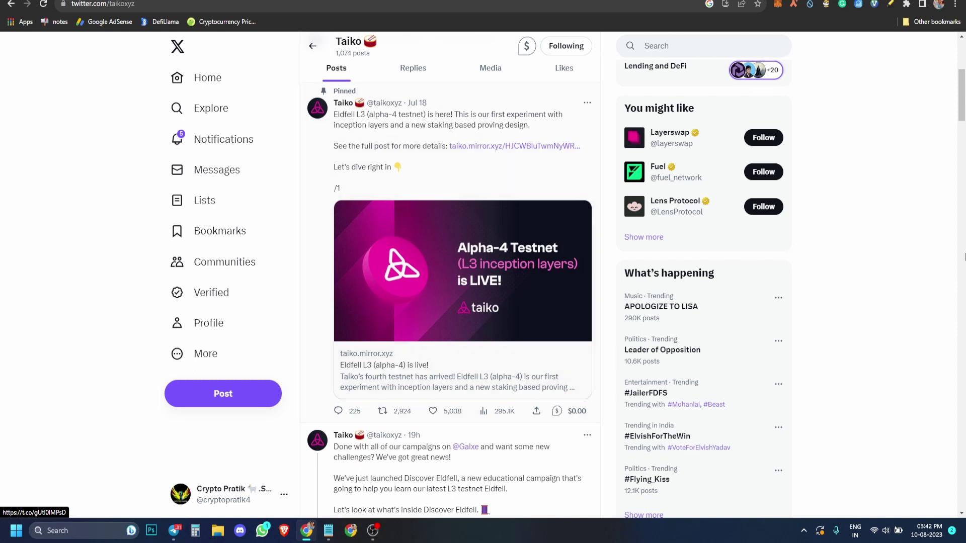
Switch from Taiko's Twitter profile to the Learn about Eldfell L3 campaign on Galxe and review its task list
{"action": "left_click_drag", "start_coordinate": [965, 132], "coordinate": [947, 55]}
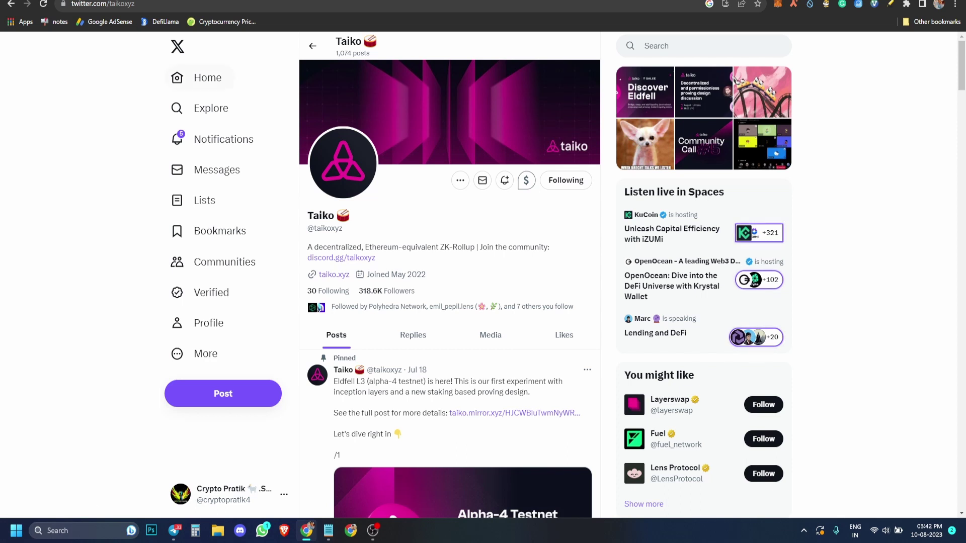
{"action": "key", "text": "ctrl+Tab"}
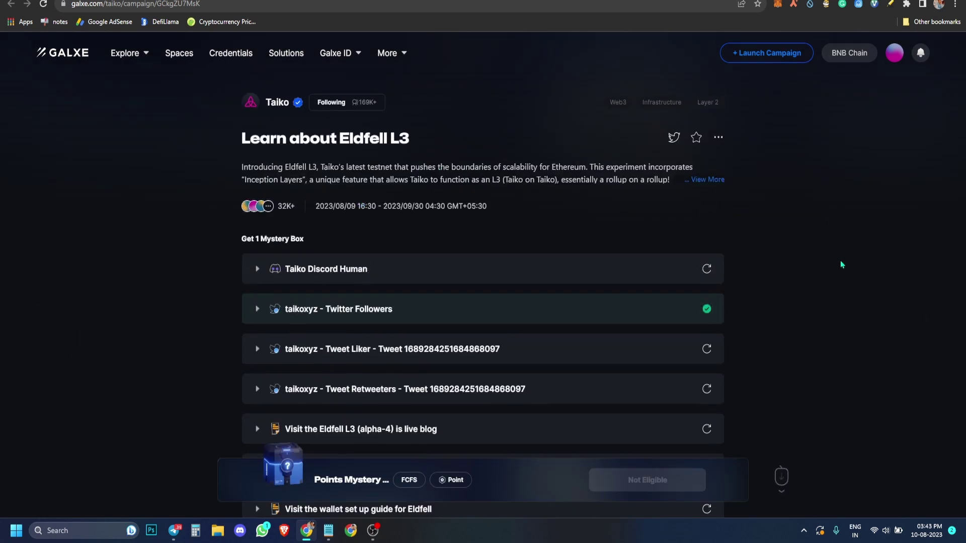
{"action": "scroll", "coordinate": [771, 287], "scroll_direction": "down", "scroll_amount": 5}
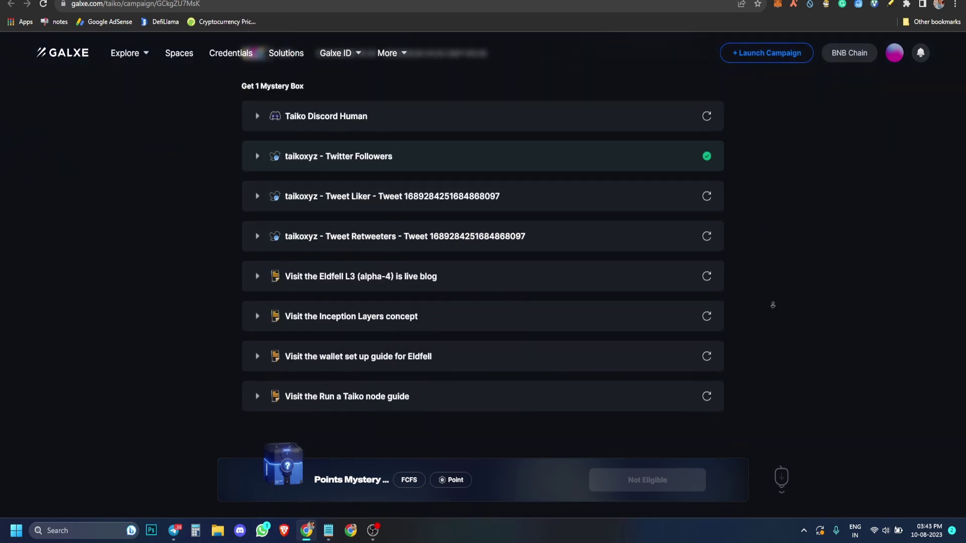
{"action": "scroll", "coordinate": [769, 274], "scroll_direction": "up", "scroll_amount": 2}
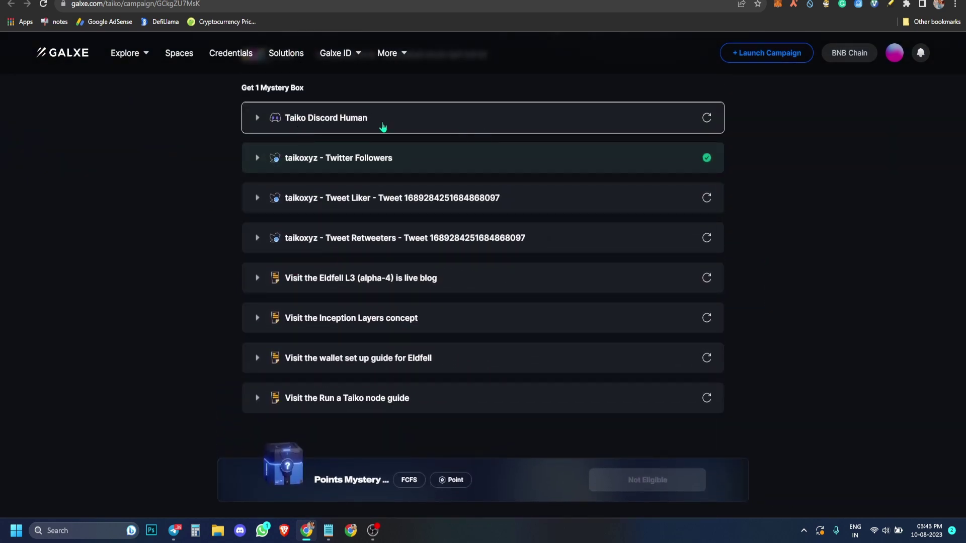
Verify the Taiko Discord Human task and accept the Taiko server invite in the Discord app
{"action": "left_click", "coordinate": [706, 118]}
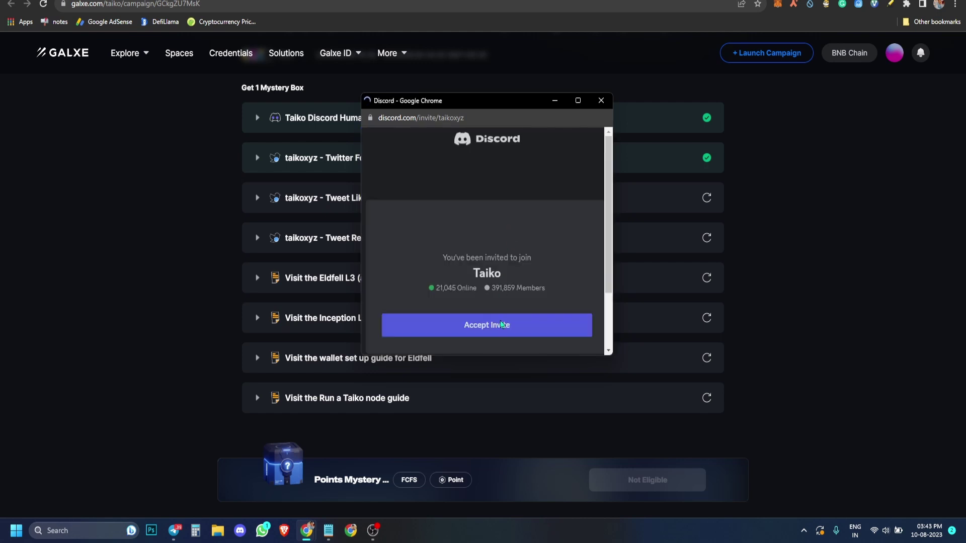
{"action": "left_click", "coordinate": [505, 325]}
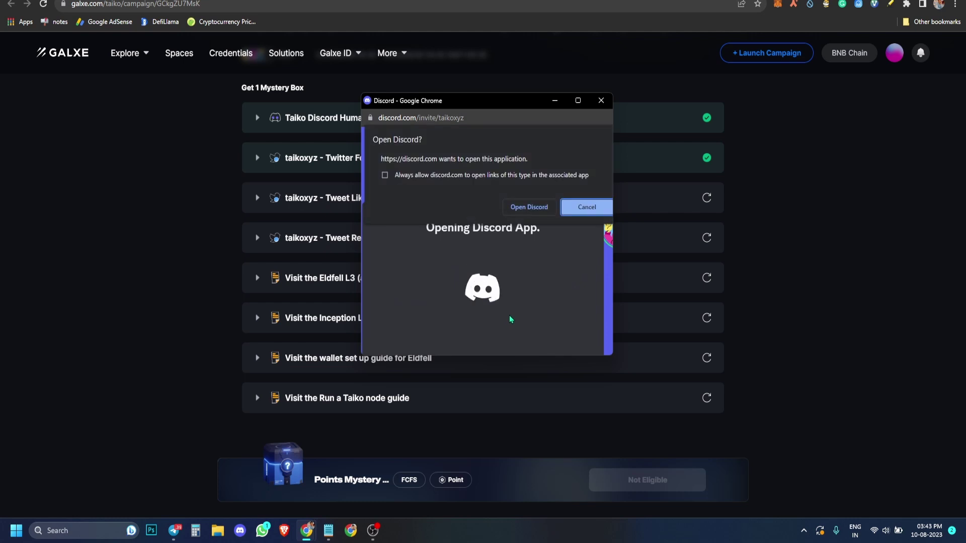
{"action": "left_click", "coordinate": [526, 208]}
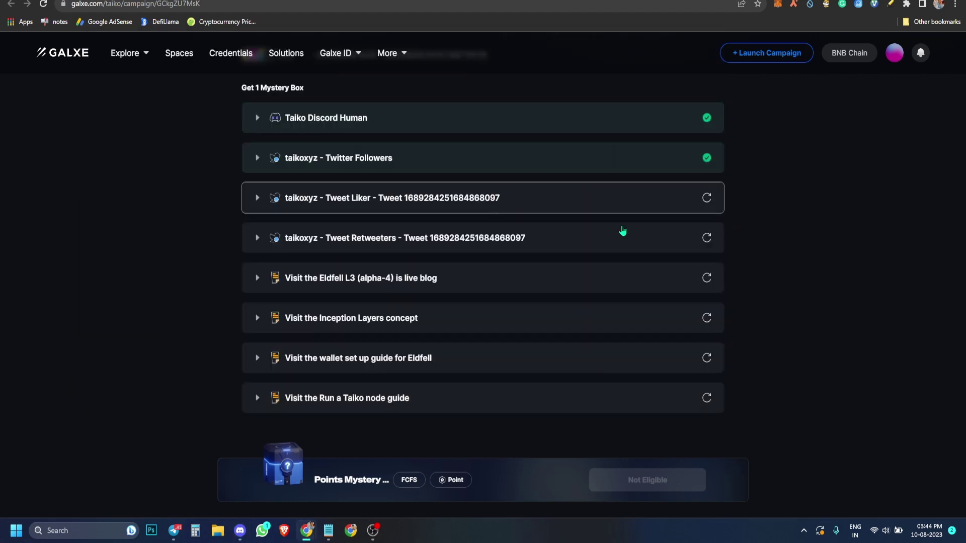
Visit the Eldfell L3 (alpha-4) is live blog from its campaign task and return to the task list
{"action": "left_click", "coordinate": [624, 231]}
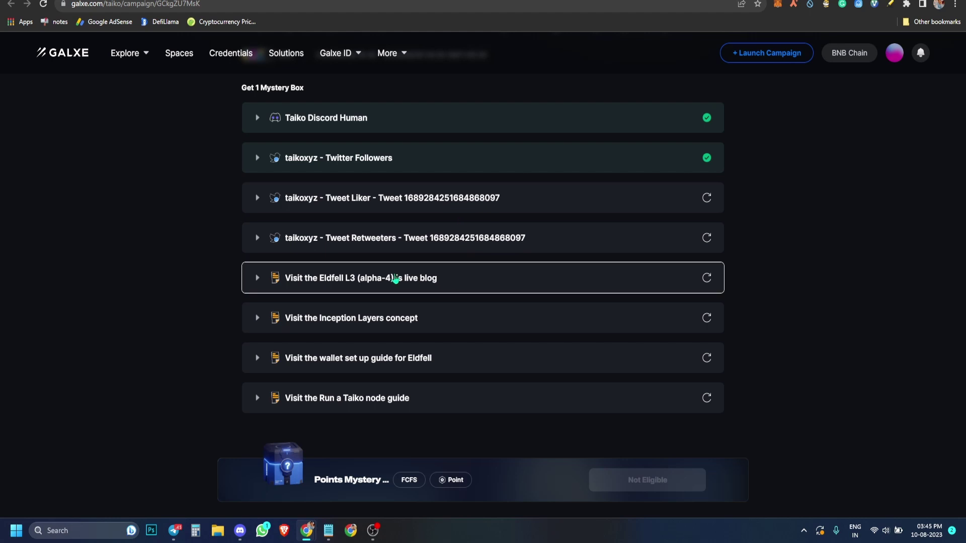
{"action": "left_click", "coordinate": [425, 281]}
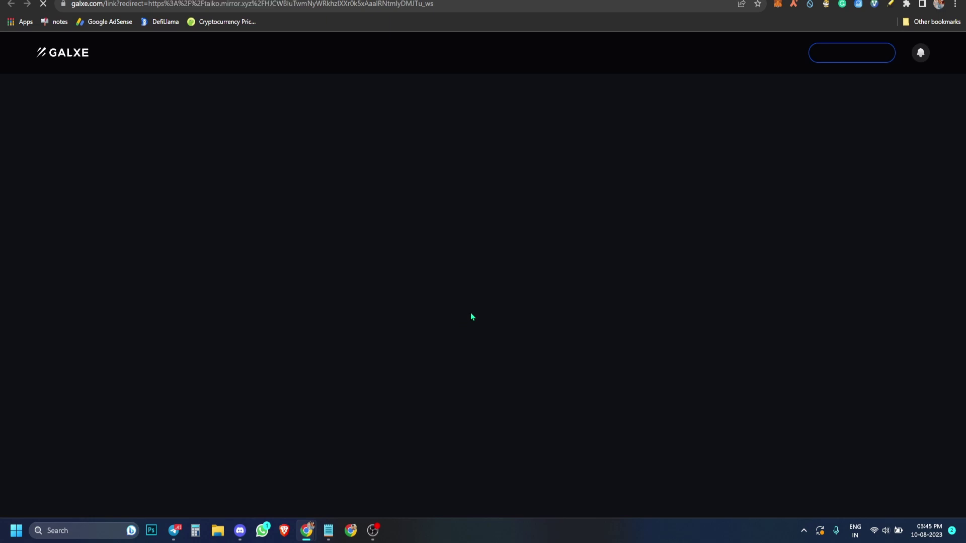
{"action": "right_click", "coordinate": [467, 318]}
{"action": "left_click", "coordinate": [430, 344]}
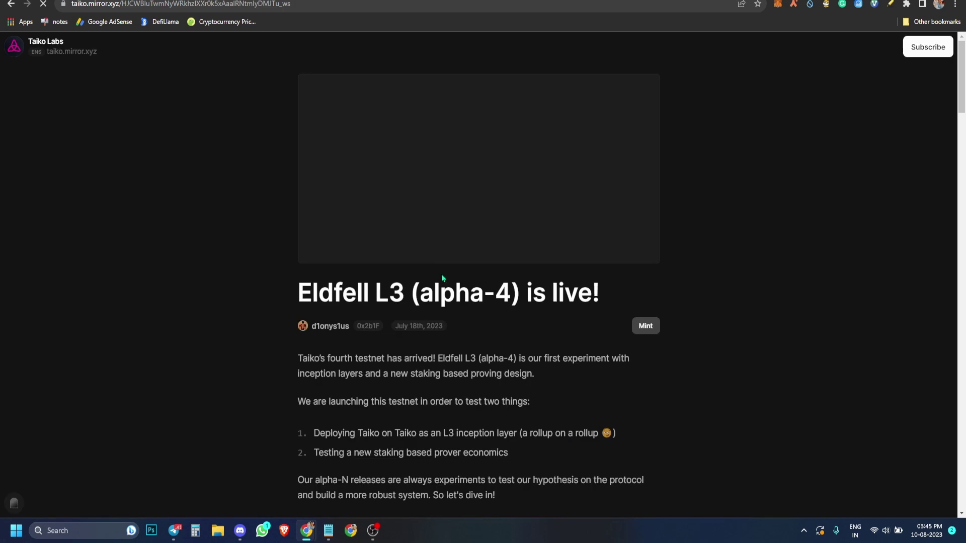
{"action": "key", "text": "ctrl+w"}
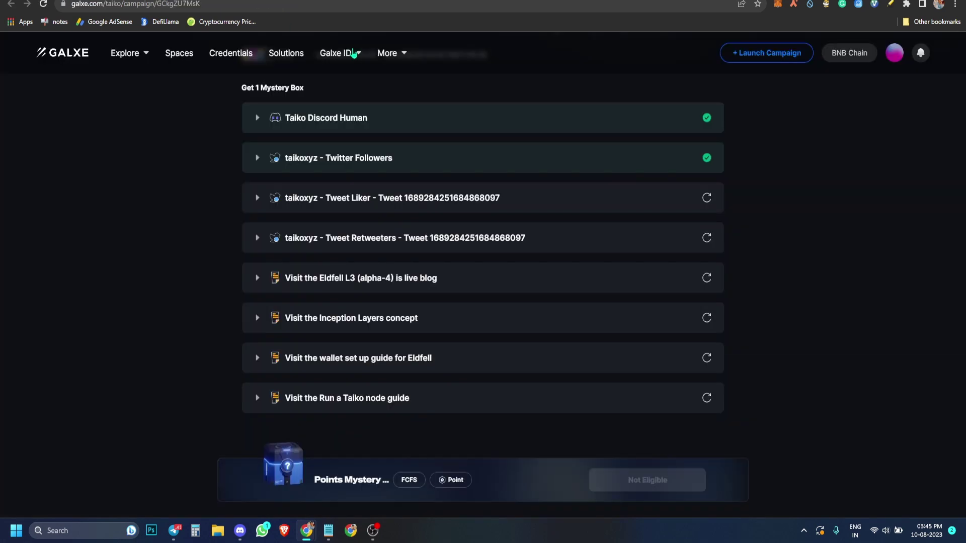
Verify the taikoxyz Tweet Liker, Tweet Retweeters and Eldfell L3 blog visit tasks
{"action": "left_click", "coordinate": [706, 198]}
{"action": "left_click", "coordinate": [707, 238]}
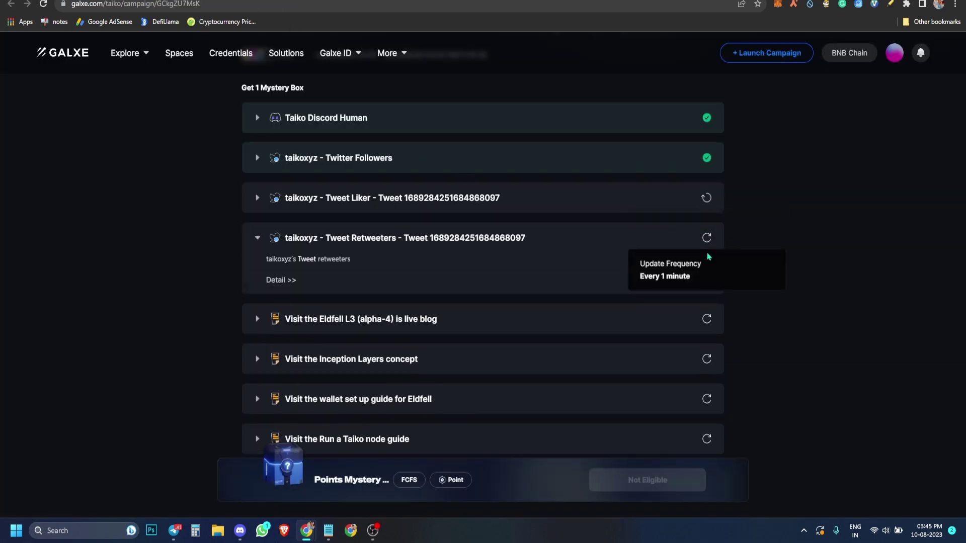
{"action": "left_click", "coordinate": [709, 320]}
Visit the Run a Taiko node guide, and verify the Inception Layers, wallet set up and node guide tasks
{"action": "left_click", "coordinate": [581, 365]}
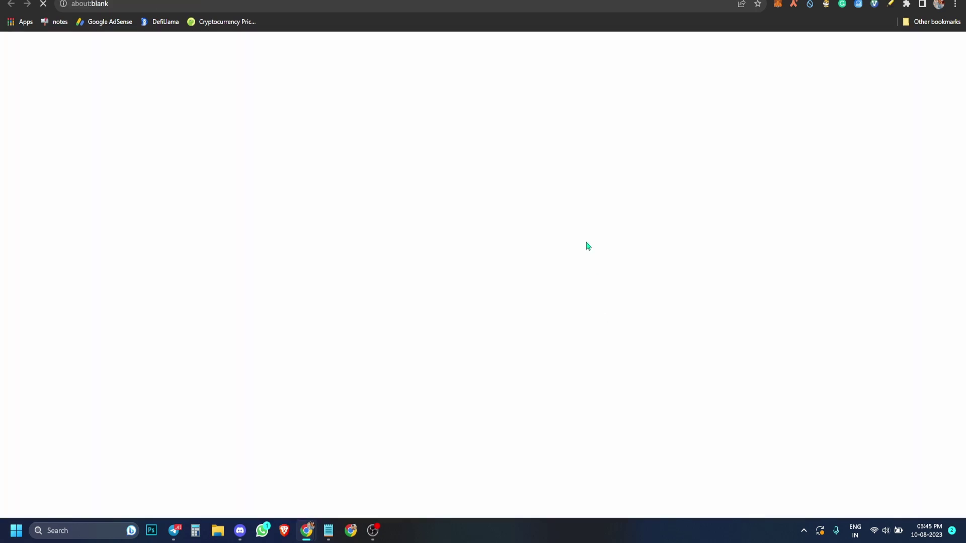
{"action": "key", "text": "ctrl+w"}
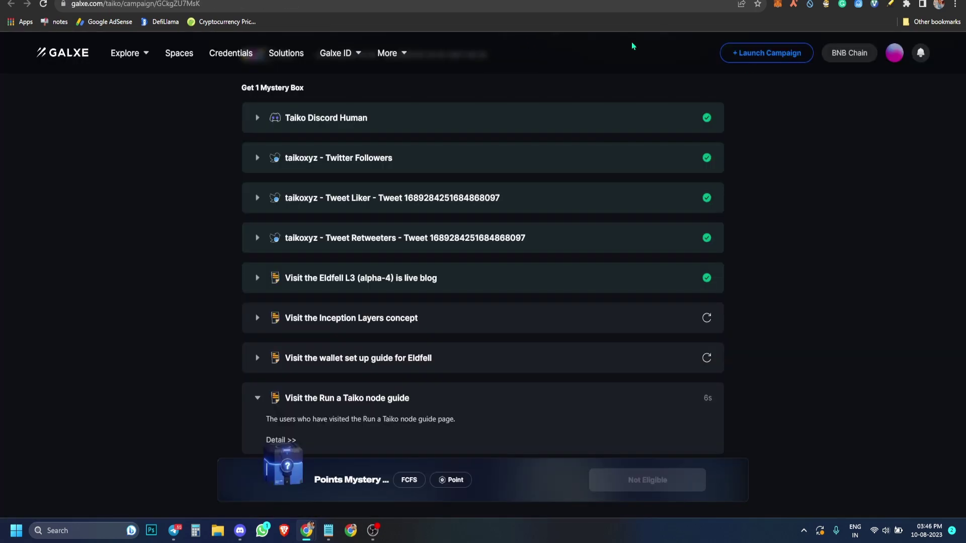
{"action": "left_click", "coordinate": [709, 318]}
{"action": "left_click", "coordinate": [720, 359]}
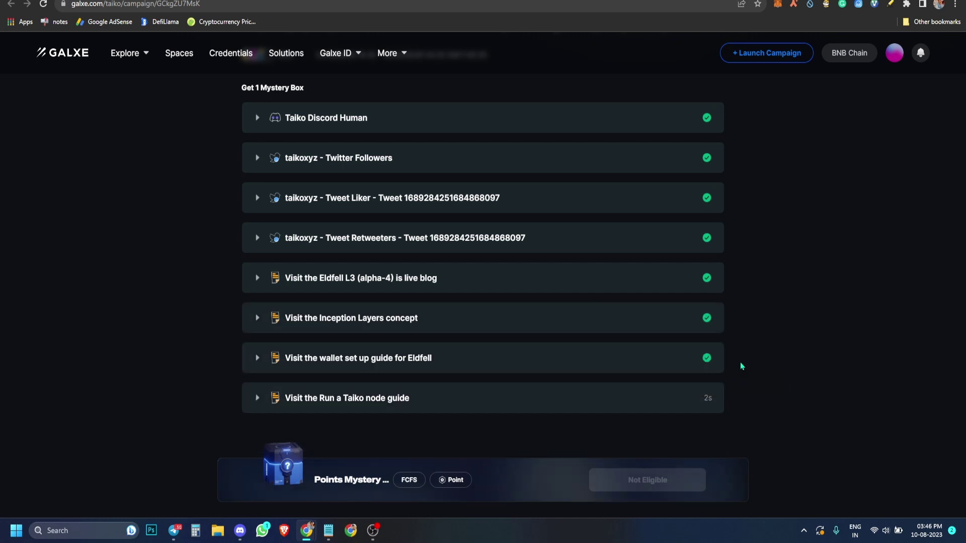
{"action": "left_click", "coordinate": [707, 398]}
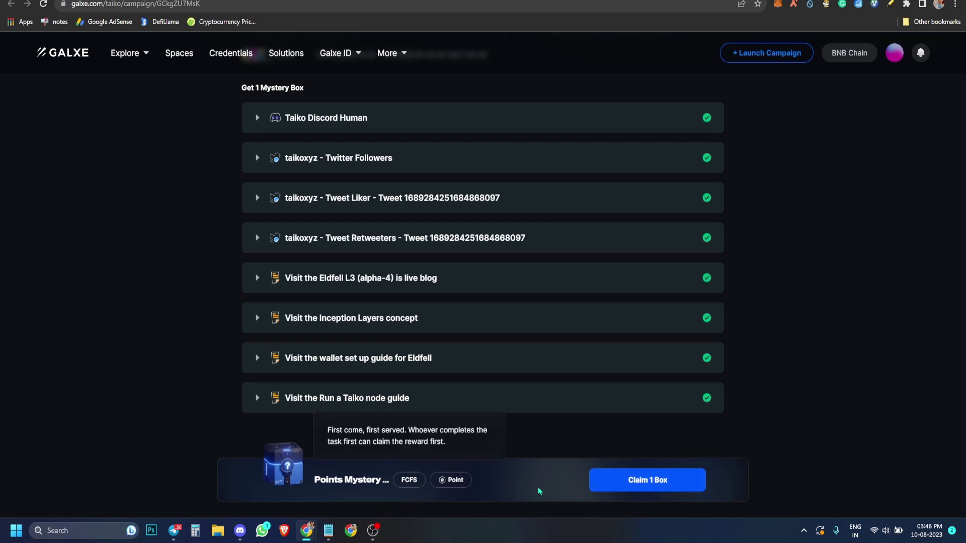
Claim one Points Mystery Box from the Learn about Eldfell L3 campaign and dismiss the submission dialog
{"action": "left_click", "coordinate": [618, 485]}
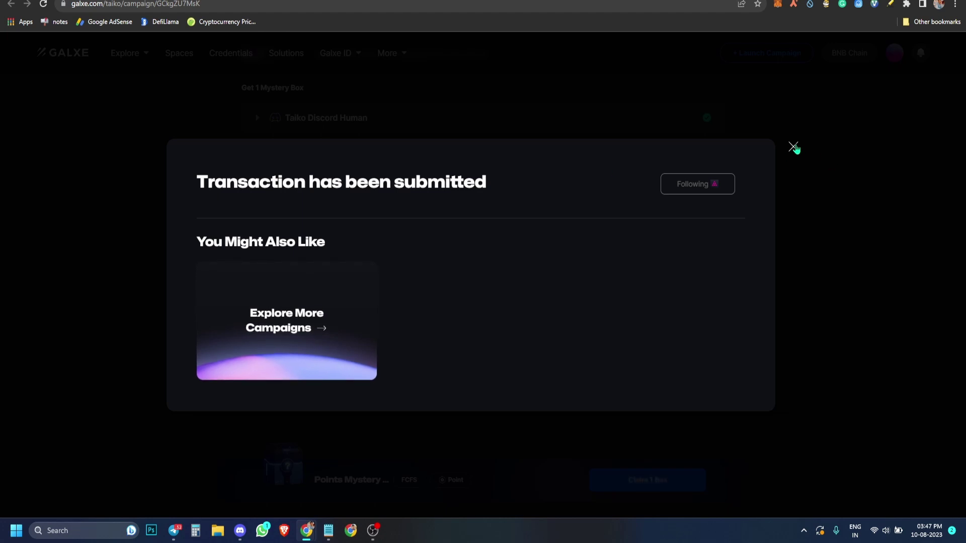
{"action": "left_click", "coordinate": [794, 147]}
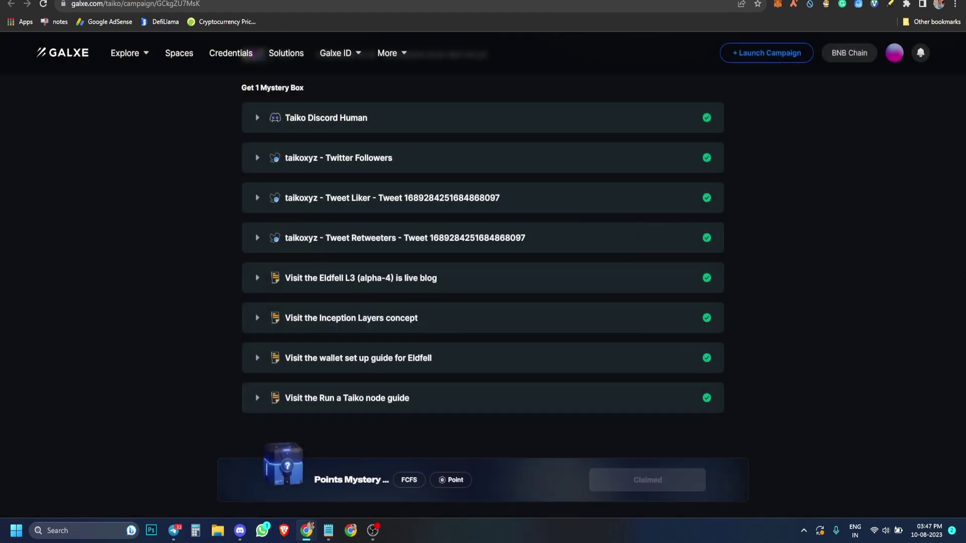
{"action": "scroll", "coordinate": [869, 229], "scroll_direction": "up", "scroll_amount": 3}
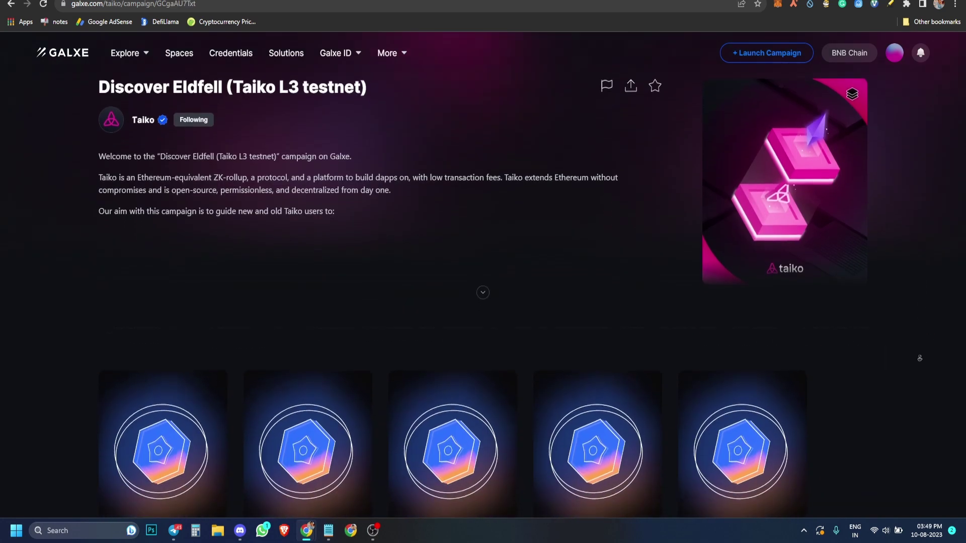
Review the campaigns in Discover Eldfell (Taiko L3 testnet) and open the Make a swap (Eldfell L3) campaign
{"action": "scroll", "coordinate": [922, 326], "scroll_direction": "down", "scroll_amount": 5}
{"action": "scroll", "coordinate": [900, 346], "scroll_direction": "down", "scroll_amount": 3}
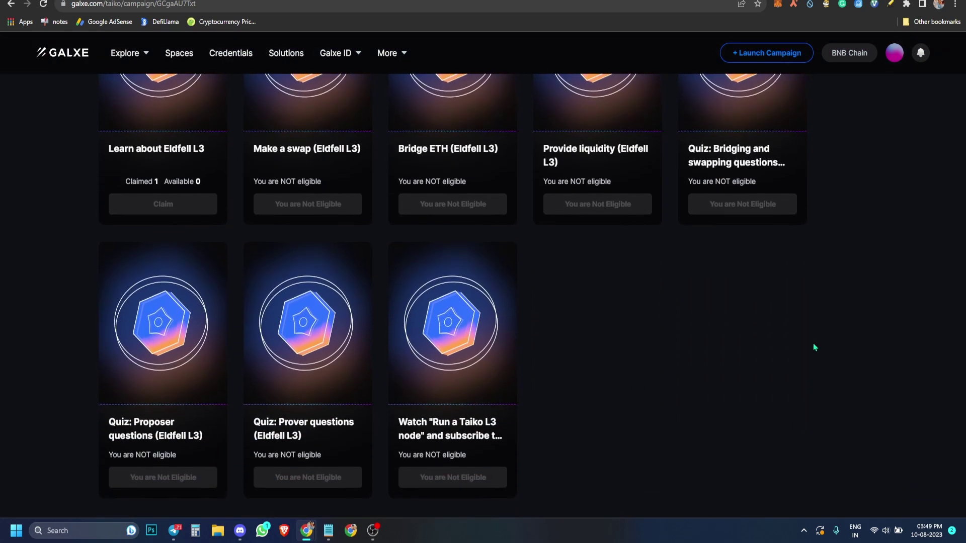
{"action": "scroll", "coordinate": [830, 298], "scroll_direction": "up", "scroll_amount": 3}
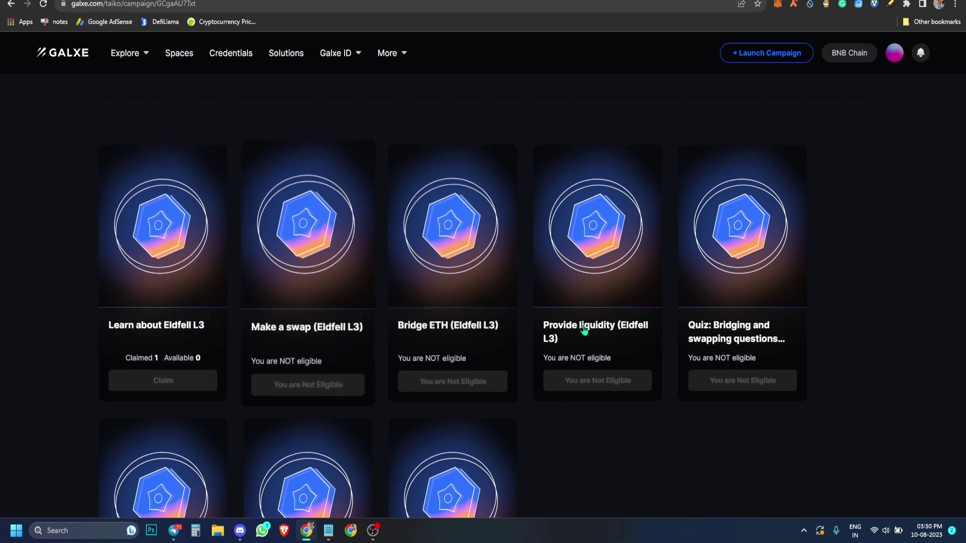
{"action": "right_click", "coordinate": [287, 304]}
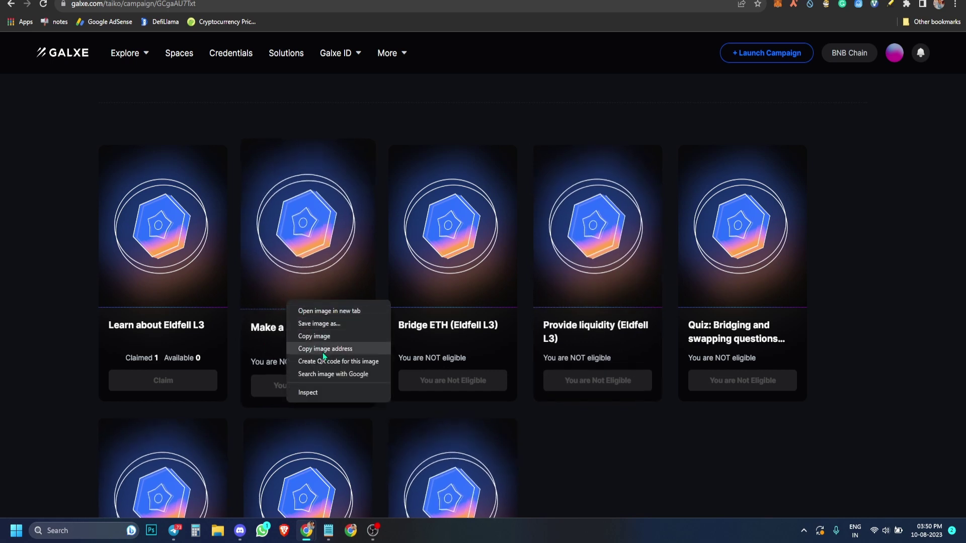
{"action": "left_click", "coordinate": [578, 446]}
{"action": "right_click", "coordinate": [303, 358]}
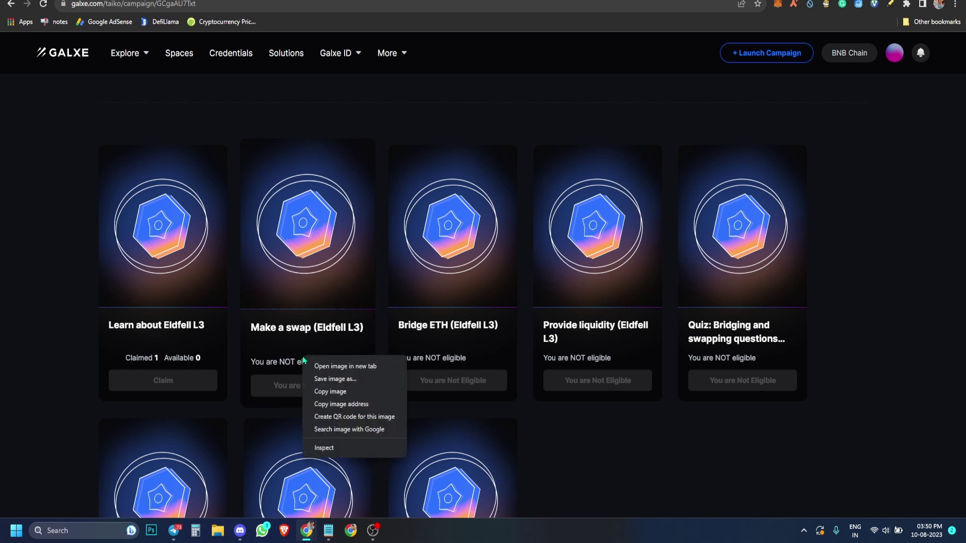
{"action": "left_click", "coordinate": [313, 270]}
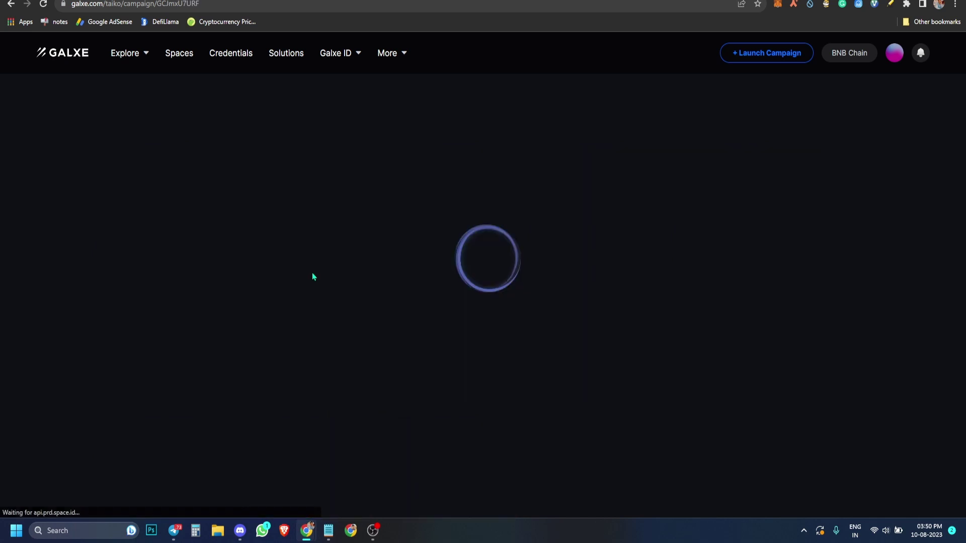
View the details of the Make a swap on Taiko Eldfell task and visit its Taiko swap link
{"action": "left_click", "coordinate": [383, 276]}
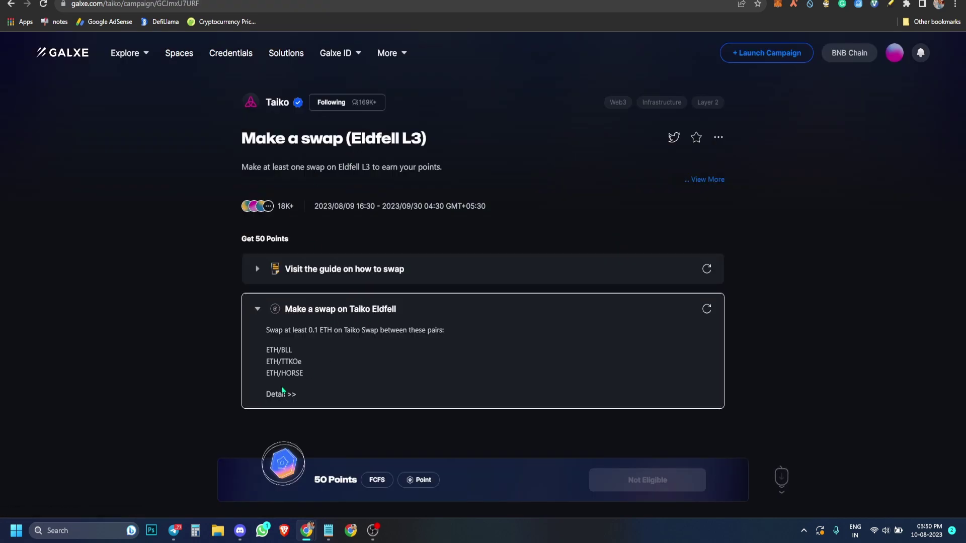
{"action": "left_click", "coordinate": [288, 393]}
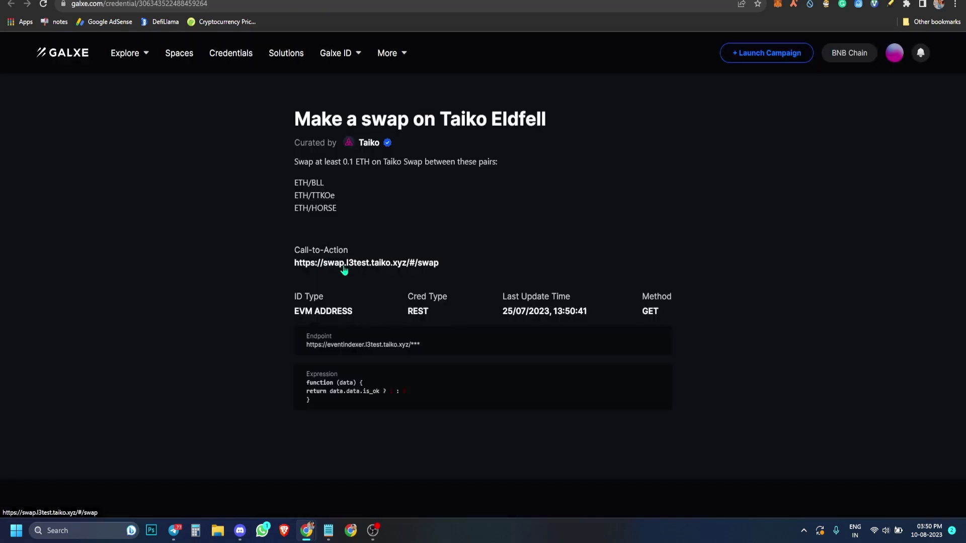
{"action": "left_click", "coordinate": [320, 263]}
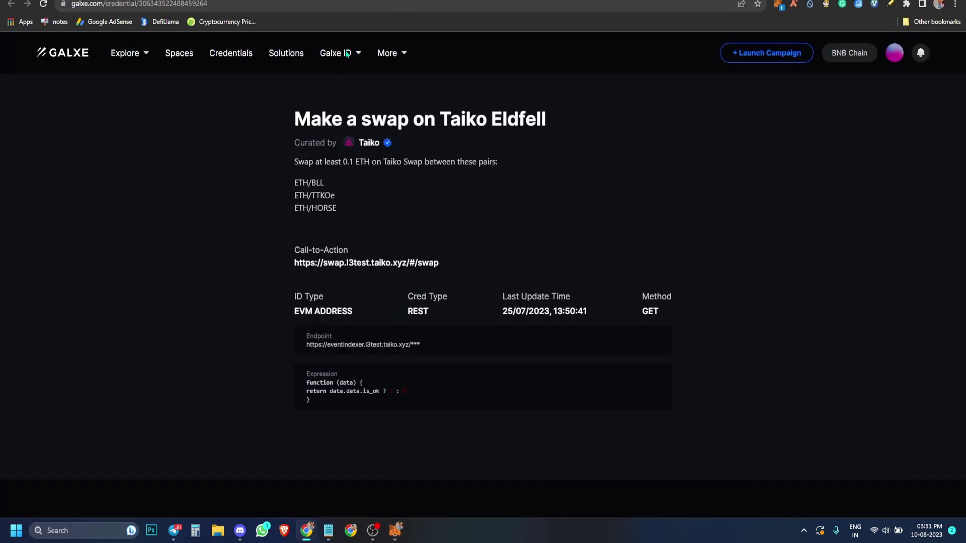
{"action": "key", "text": "ctrl+w"}
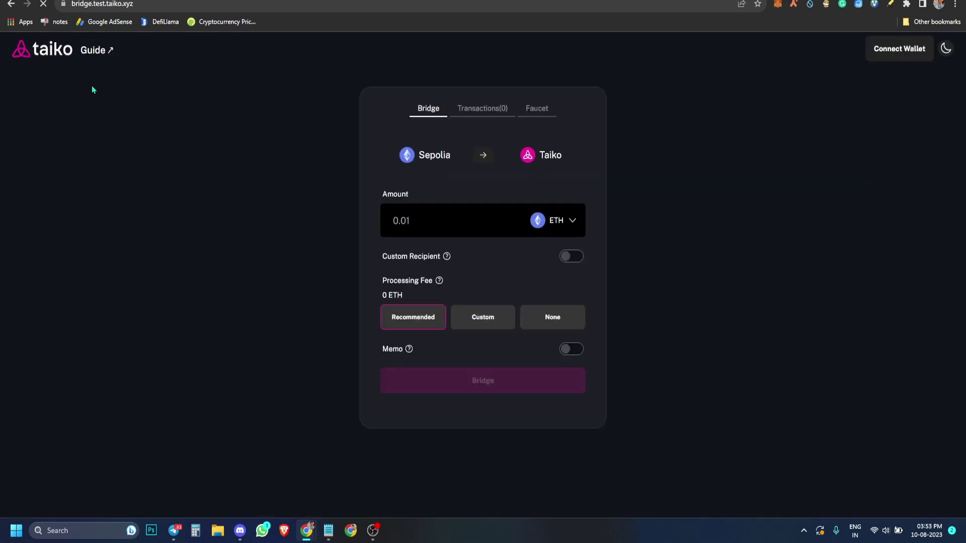
Connect the MetaMask wallet to the Taiko bridge and approve the connection
{"action": "left_click", "coordinate": [900, 50]}
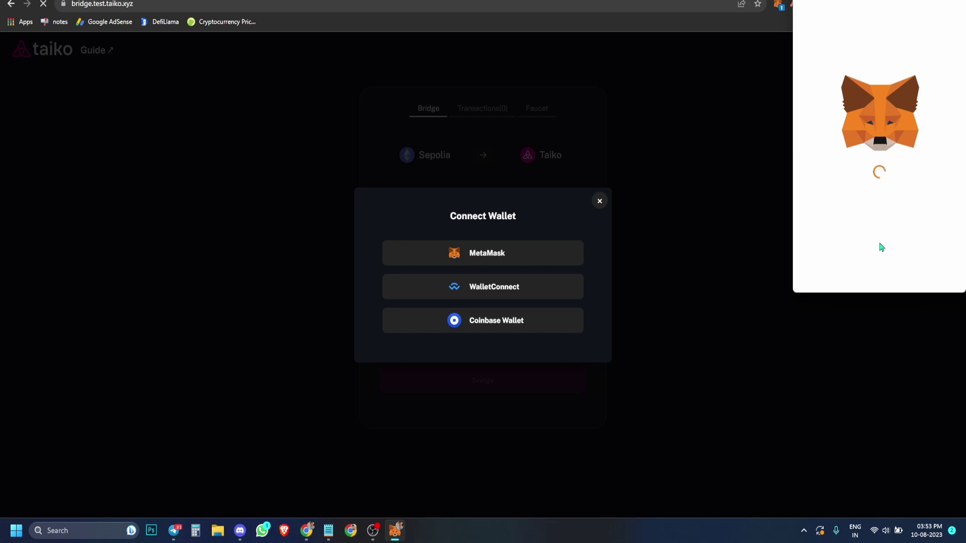
{"action": "left_click", "coordinate": [923, 274]}
{"action": "left_click", "coordinate": [923, 275]}
{"action": "left_click", "coordinate": [540, 276]}
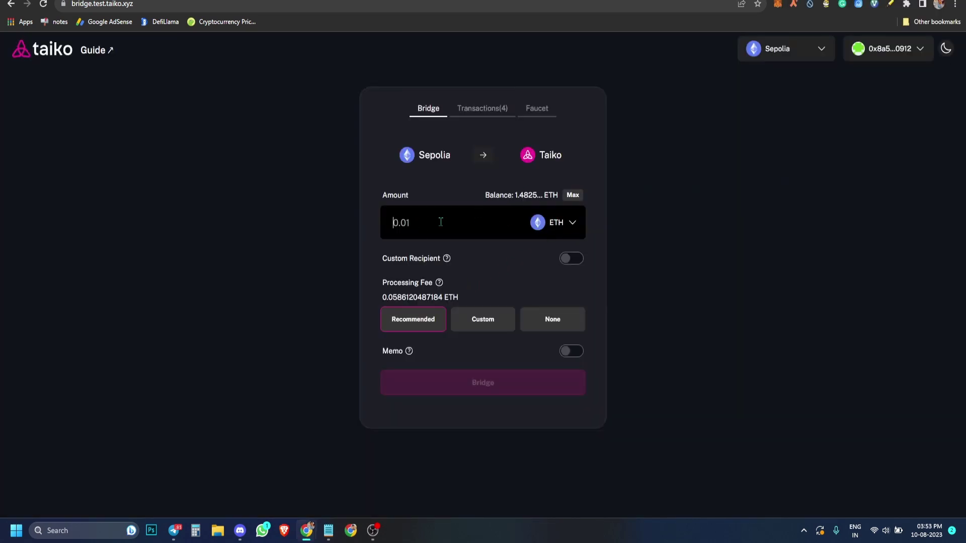
Bridge 1 ETH from Sepolia to Taiko, claim it with wallet confirmation, and return to the bridge form
{"action": "type", "text": "1"}
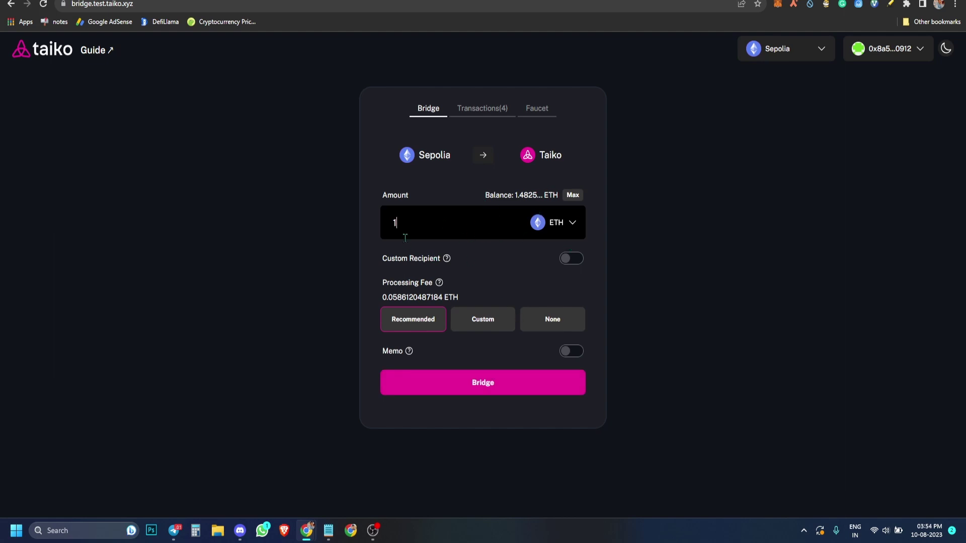
{"action": "left_click", "coordinate": [520, 380]}
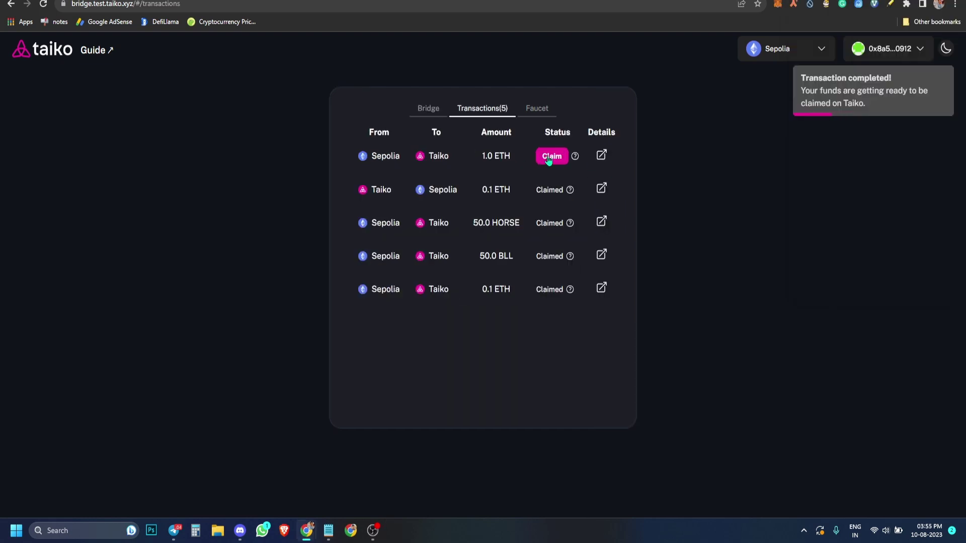
{"action": "left_click", "coordinate": [552, 157]}
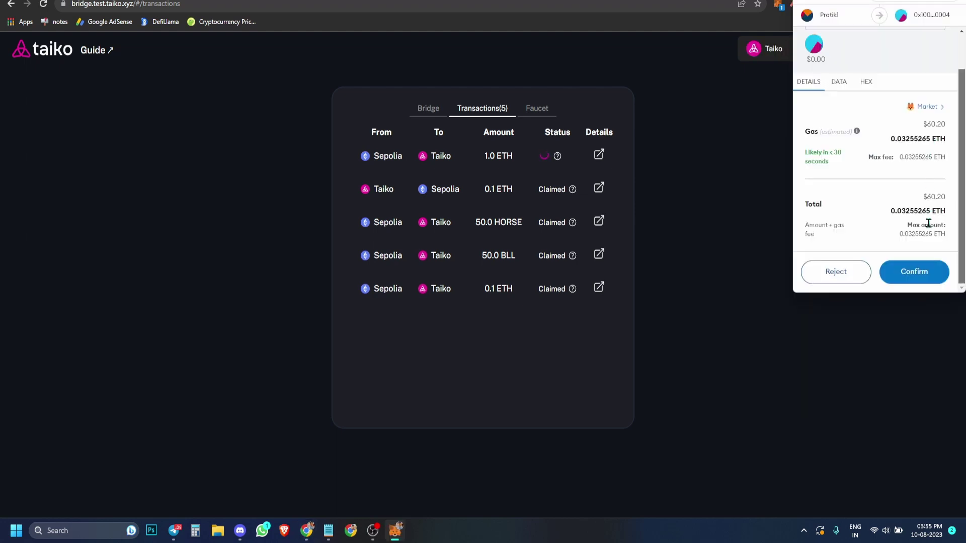
{"action": "left_click", "coordinate": [922, 269]}
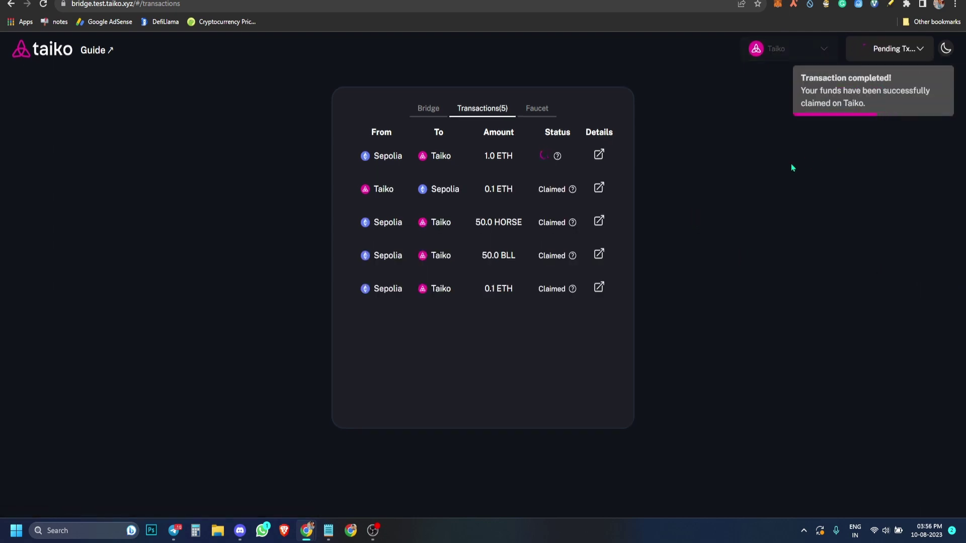
{"action": "left_click", "coordinate": [428, 108]}
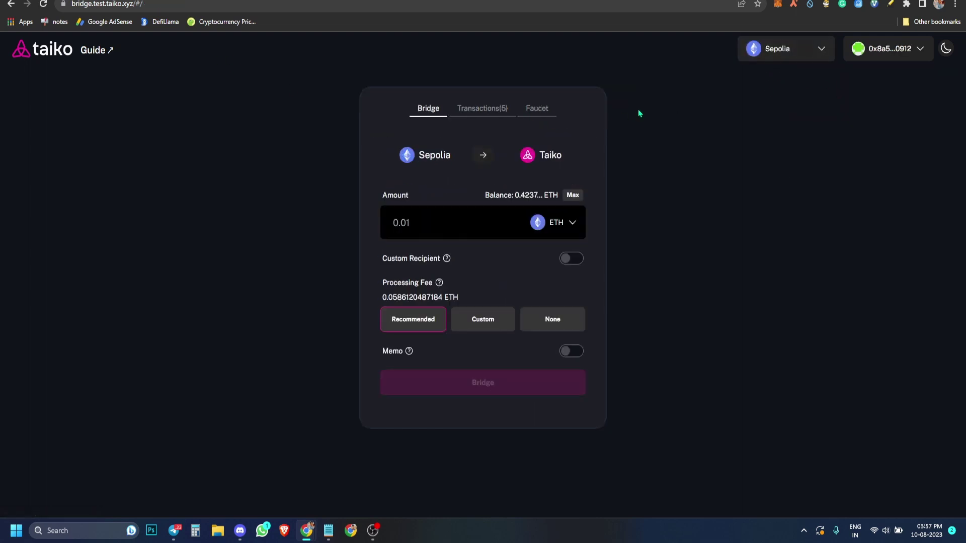
Open the bridge's faucet and check the mint availability of the Bull Token and the Horse Token
{"action": "left_click", "coordinate": [546, 110]}
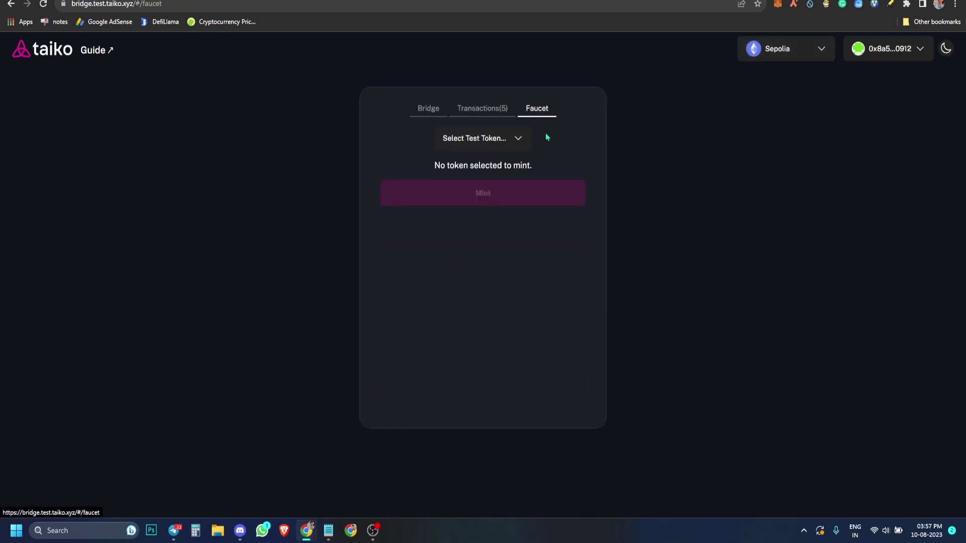
{"action": "left_click", "coordinate": [518, 139]}
{"action": "left_click", "coordinate": [512, 146]}
{"action": "left_click", "coordinate": [511, 146]}
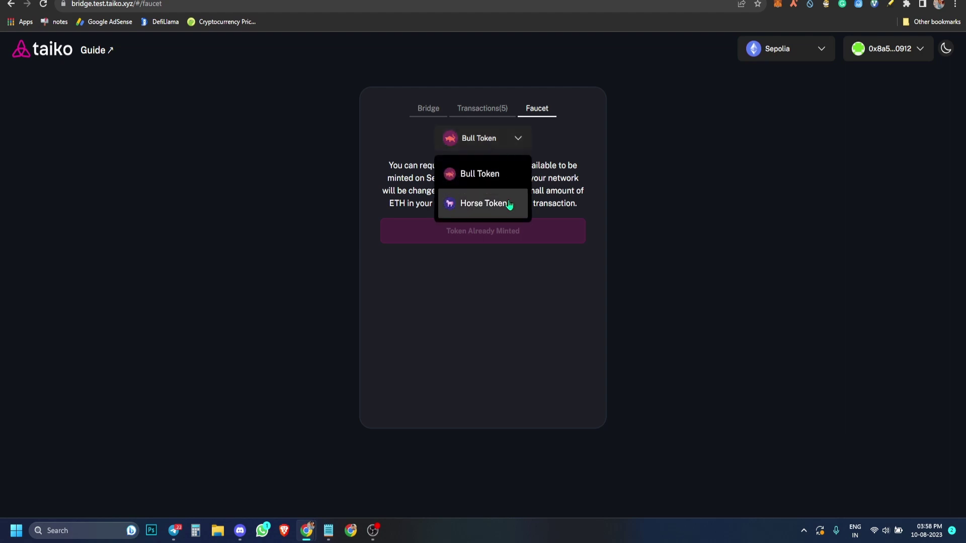
{"action": "left_click", "coordinate": [508, 202]}
{"action": "left_click", "coordinate": [505, 147]}
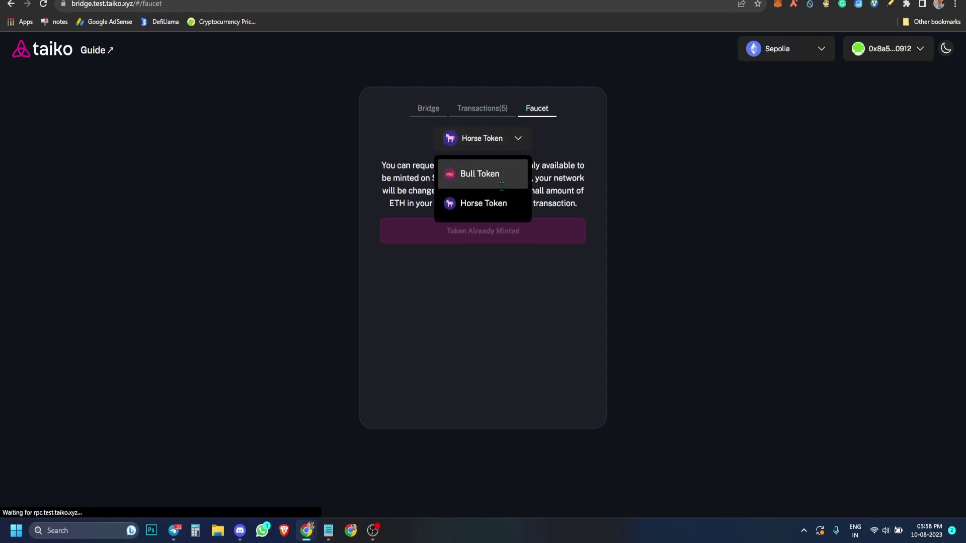
{"action": "left_click", "coordinate": [509, 172]}
{"action": "left_click", "coordinate": [501, 204]}
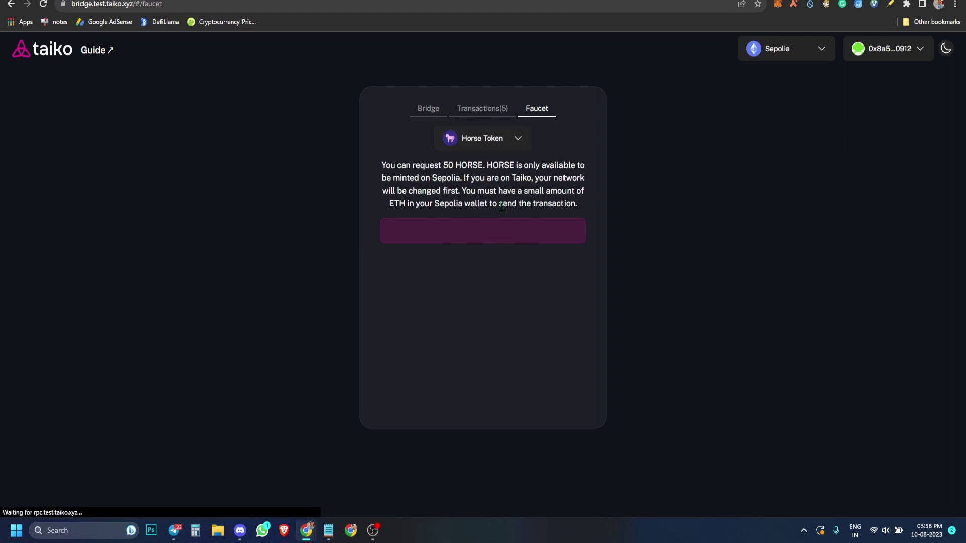
{"action": "left_click", "coordinate": [481, 147]}
{"action": "left_click", "coordinate": [480, 173]}
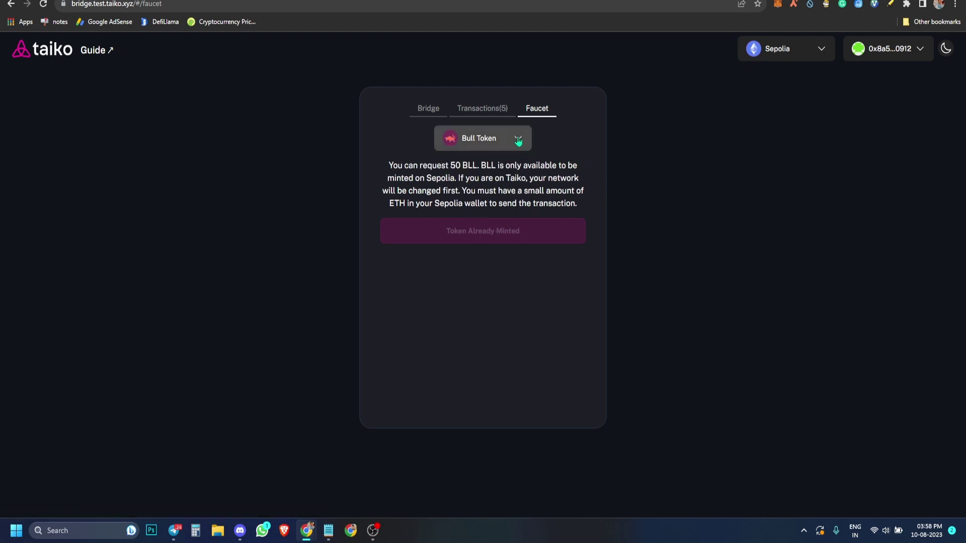
Review the claim status of the bridge transactions and return to the bridge form
{"action": "left_click", "coordinate": [492, 115]}
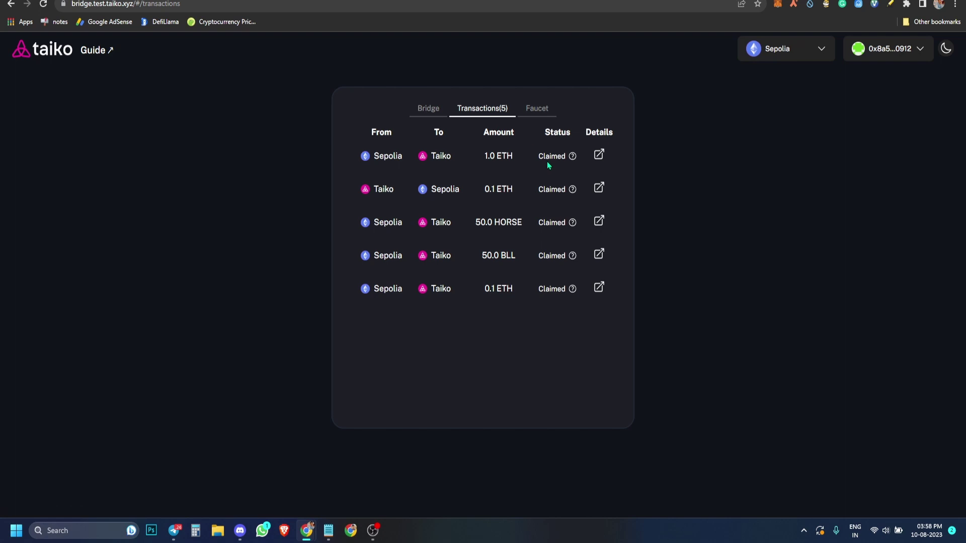
{"action": "left_click", "coordinate": [538, 112]}
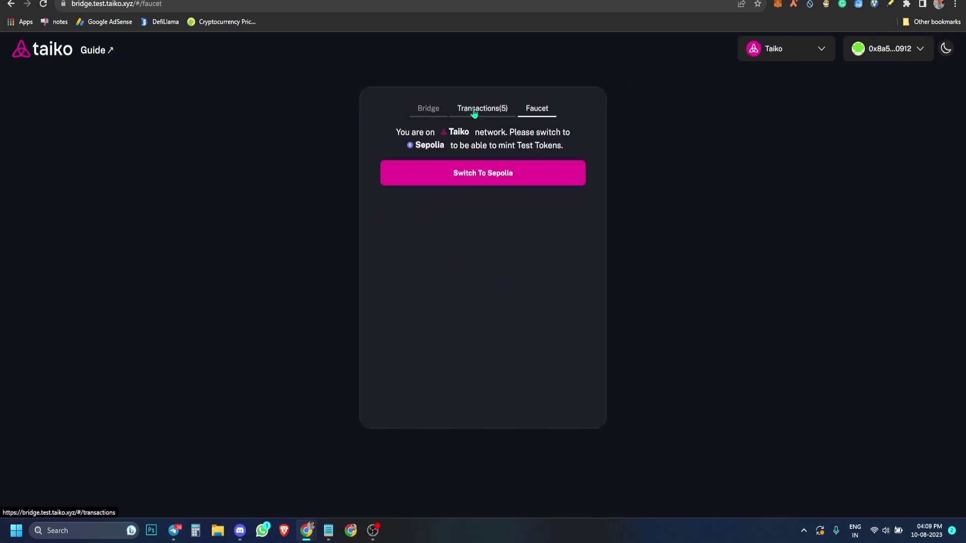
{"action": "left_click", "coordinate": [475, 112]}
{"action": "left_click", "coordinate": [436, 114]}
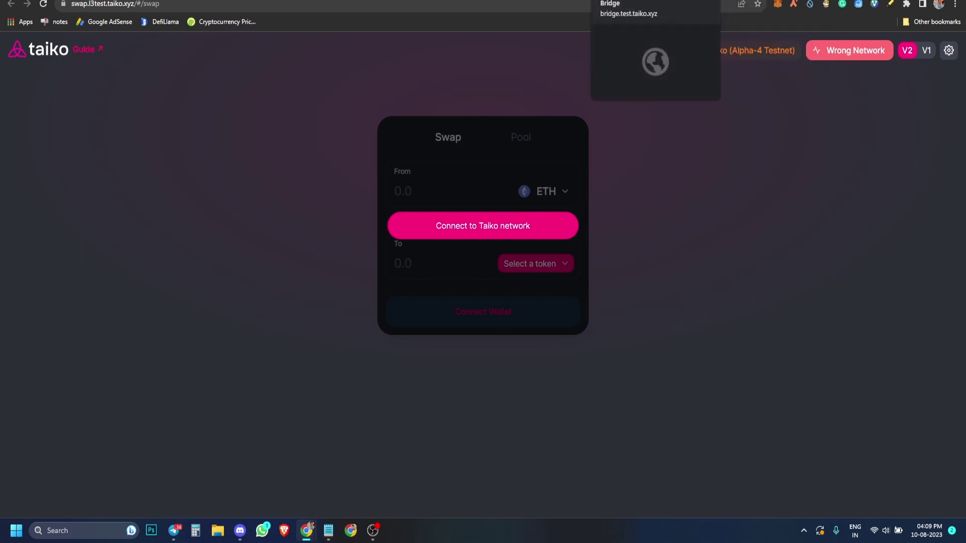
Go to the Taiko L3 bridge at bridge.l3test.taiko.xyz and connect the MetaMask wallet
{"action": "left_click", "coordinate": [634, 1]}
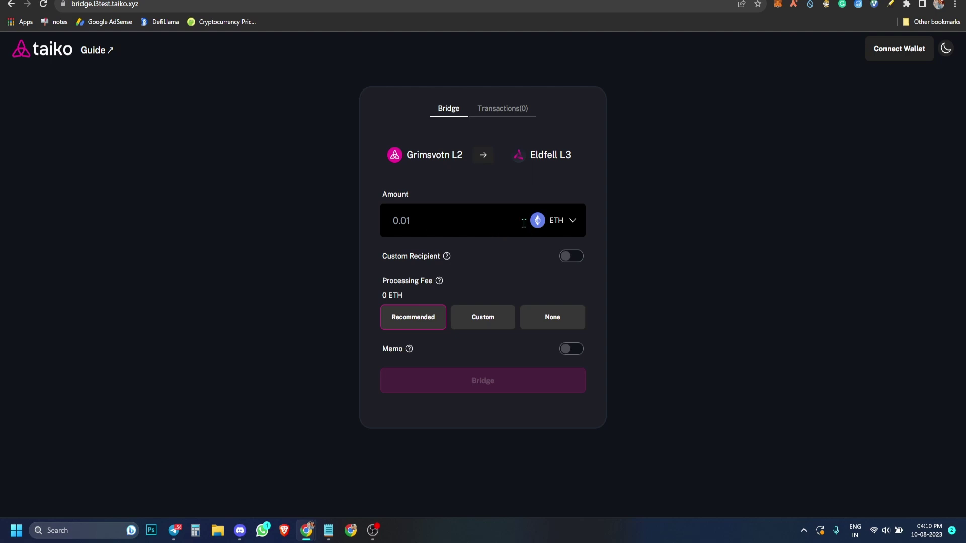
{"action": "left_click", "coordinate": [899, 49]}
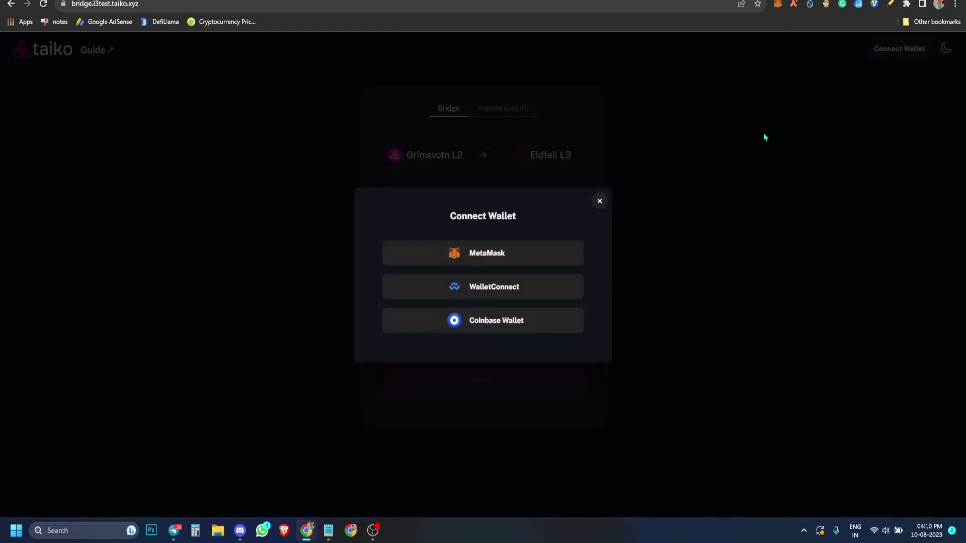
{"action": "left_click", "coordinate": [517, 258]}
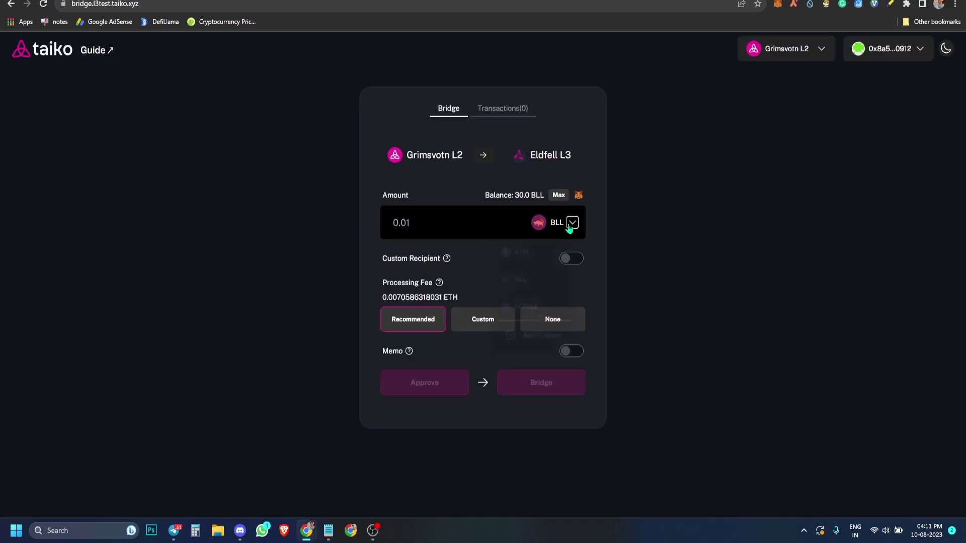
Bridge the maximum of 30.0 BLL from Grimsvotn L2 to Eldfell L3, approving the token and confirming in the wallet
{"action": "left_click", "coordinate": [569, 225]}
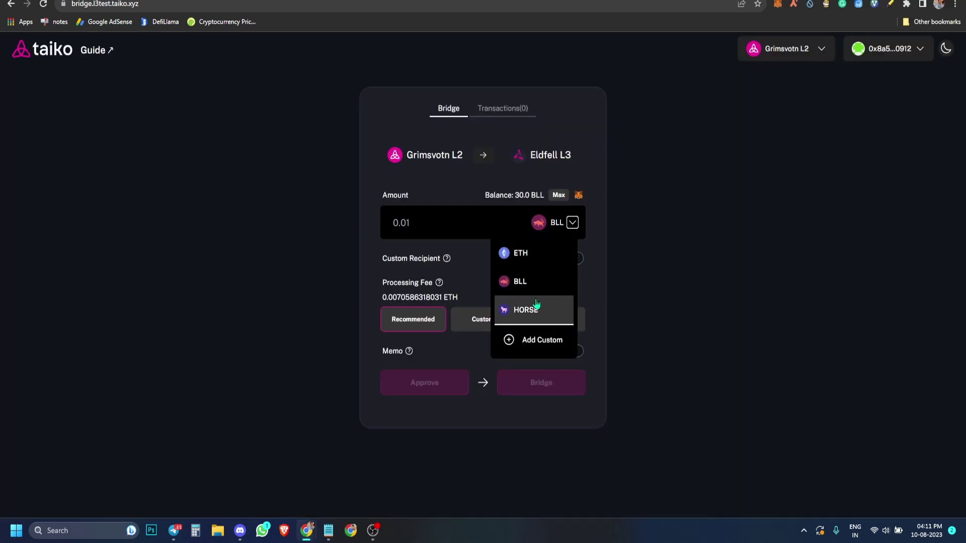
{"action": "left_click", "coordinate": [528, 212]}
{"action": "left_click", "coordinate": [558, 197]}
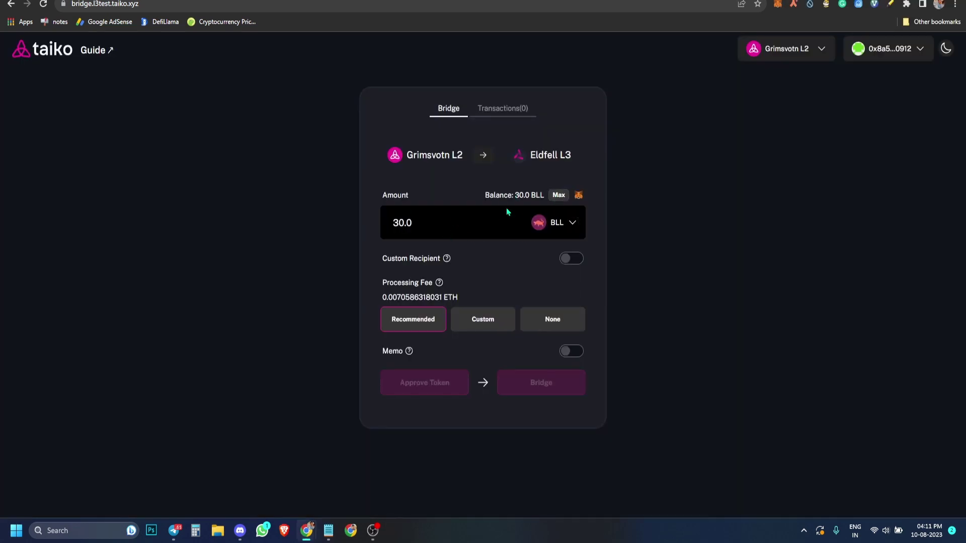
{"action": "left_click", "coordinate": [448, 382]}
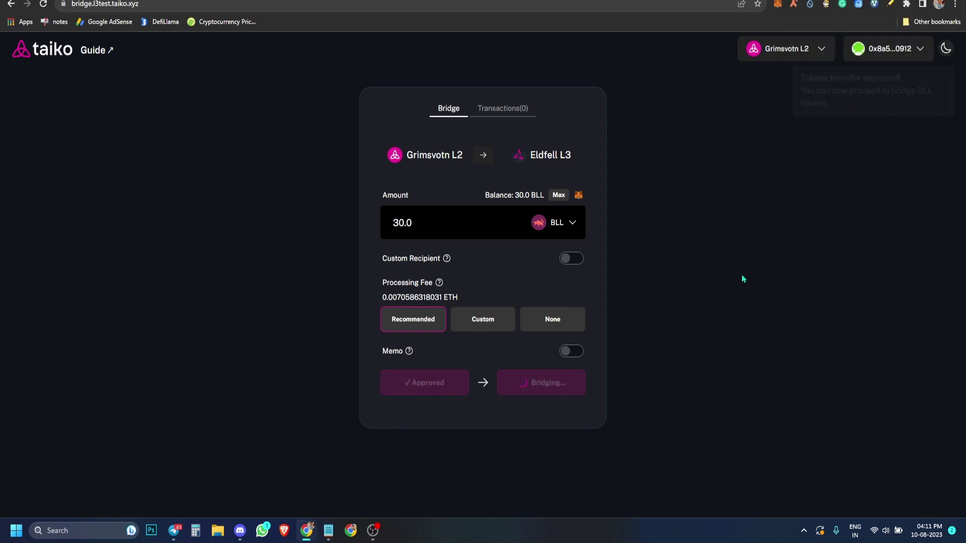
{"action": "scroll", "coordinate": [928, 265], "scroll_direction": "down", "scroll_amount": 1}
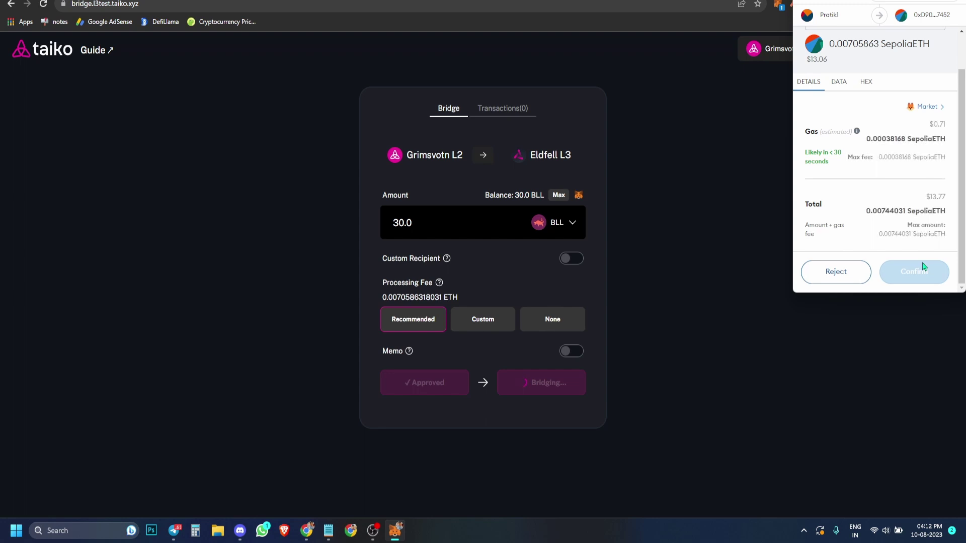
{"action": "left_click", "coordinate": [924, 272]}
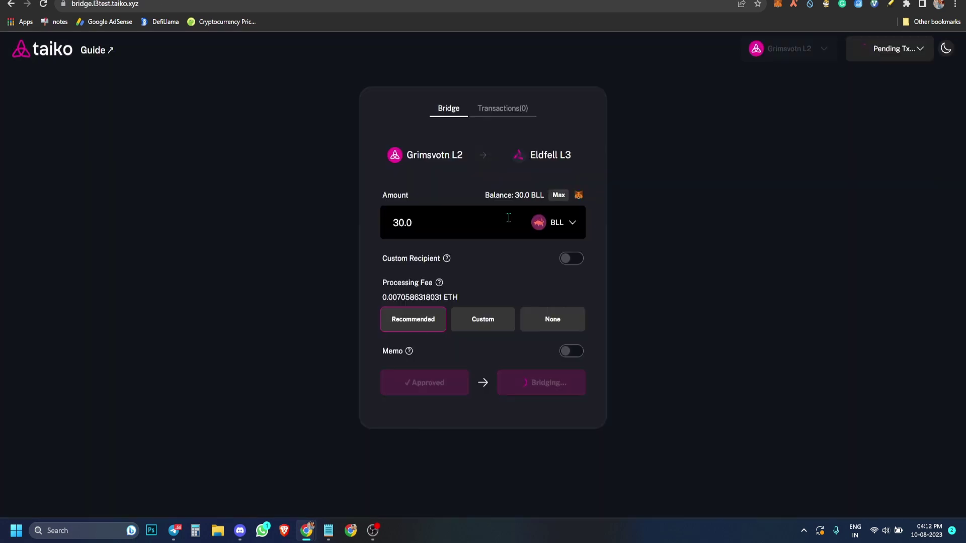
Bridge the maximum of 30.0 HORSE from Grimsvotn L2 to Eldfell L3, approving the token and confirming in the wallet
{"action": "left_click", "coordinate": [548, 224]}
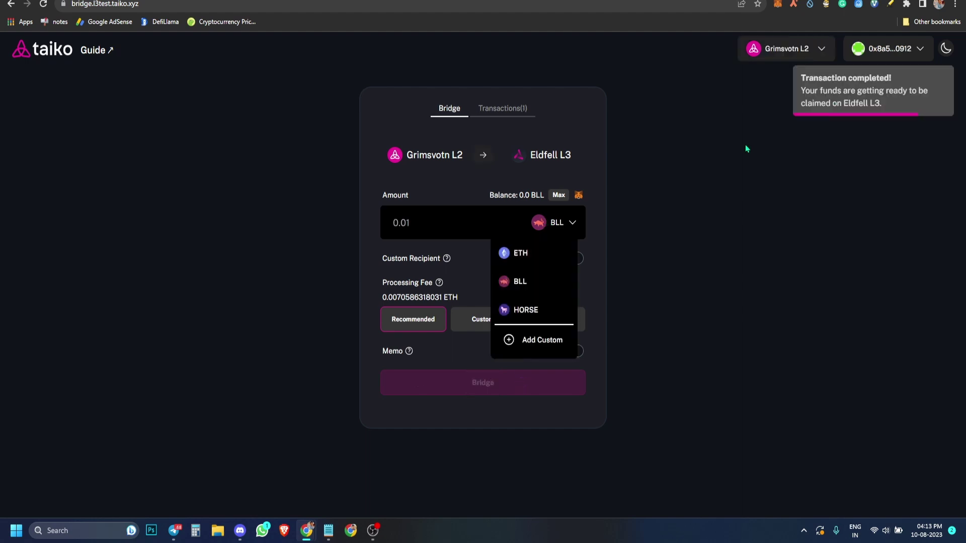
{"action": "left_click", "coordinate": [543, 307]}
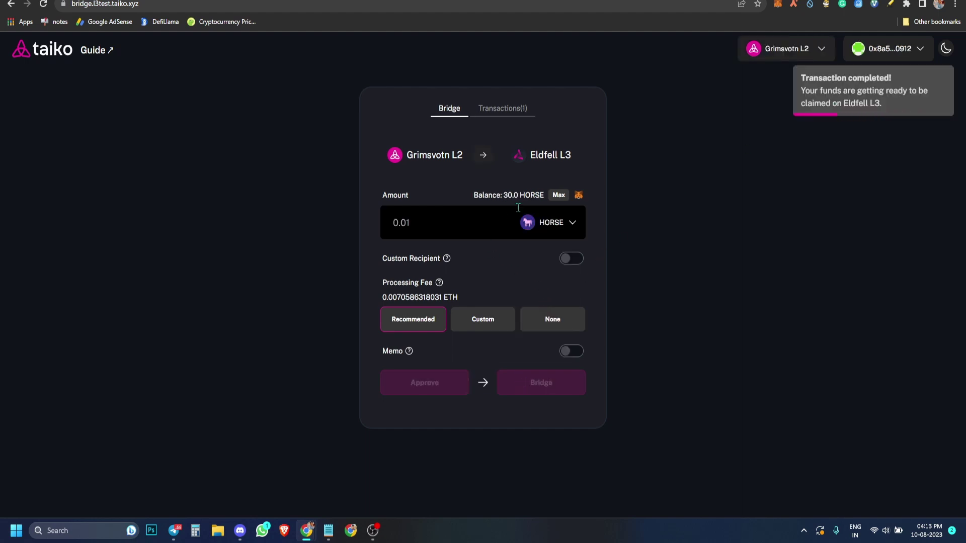
{"action": "left_click", "coordinate": [557, 196]}
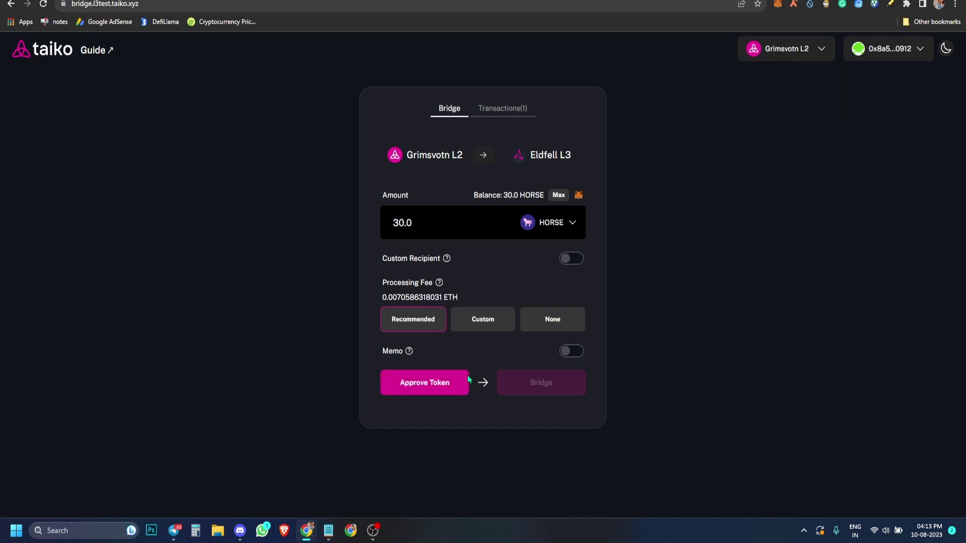
{"action": "left_click", "coordinate": [454, 382]}
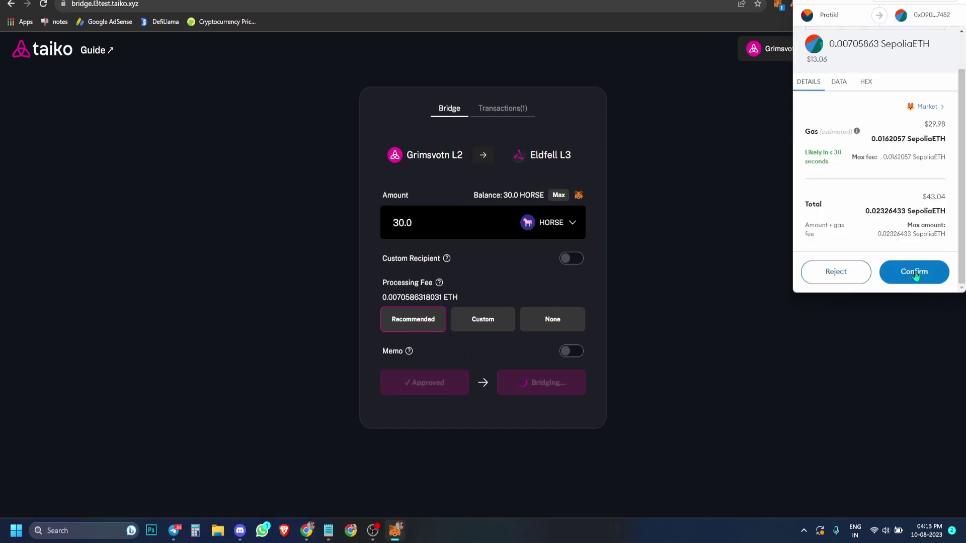
{"action": "left_click", "coordinate": [914, 274]}
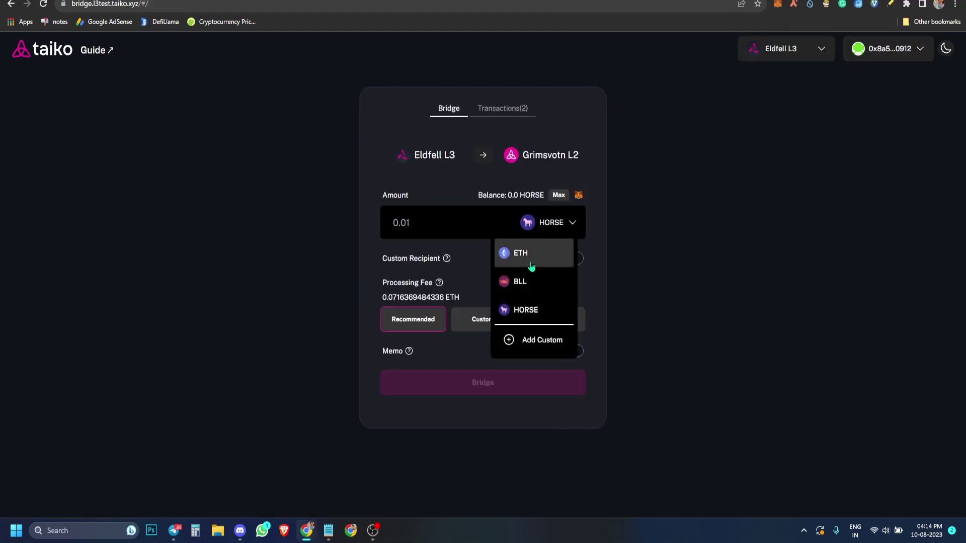
Switch the network to Grimsvotn L2, bridge 0.8 ETH to Eldfell L3, and check the bridge's transaction list
{"action": "left_click", "coordinate": [527, 263]}
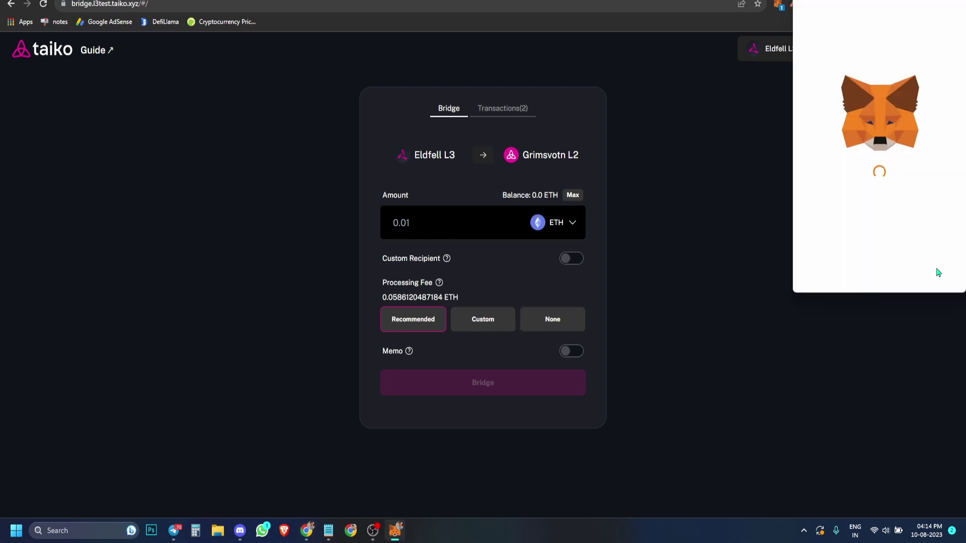
{"action": "left_click", "coordinate": [926, 273]}
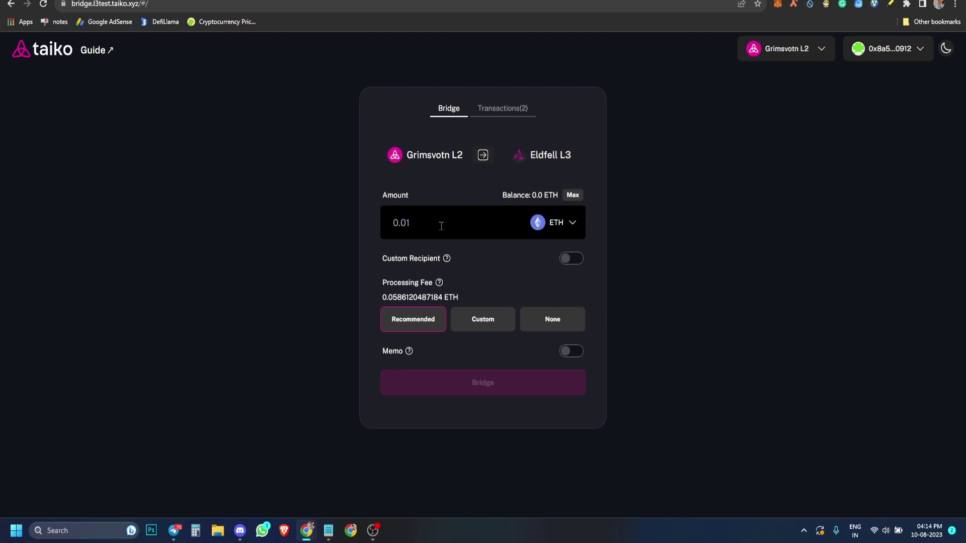
{"action": "left_click", "coordinate": [429, 223]}
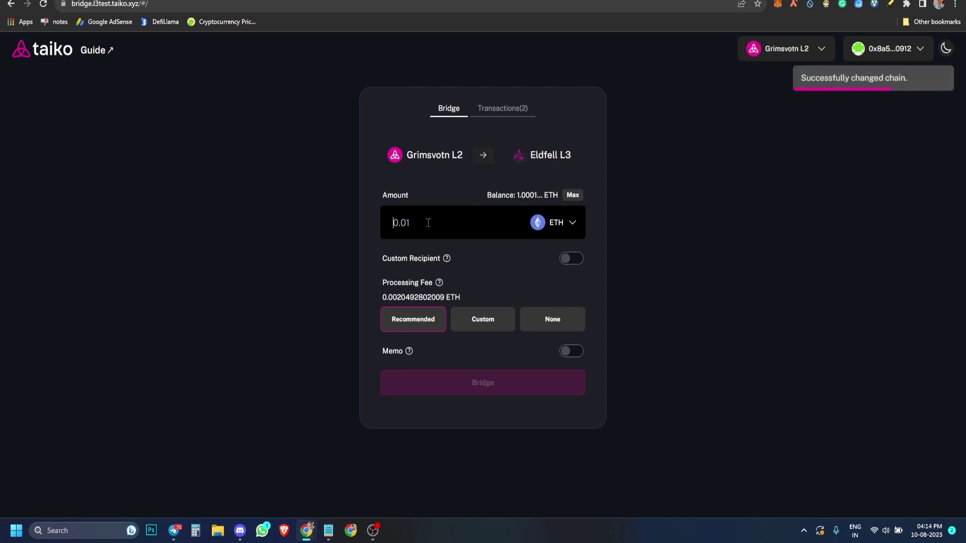
{"action": "type", "text": "0.7"}
{"action": "key", "text": "BackSpace"}
{"action": "type", "text": "8"}
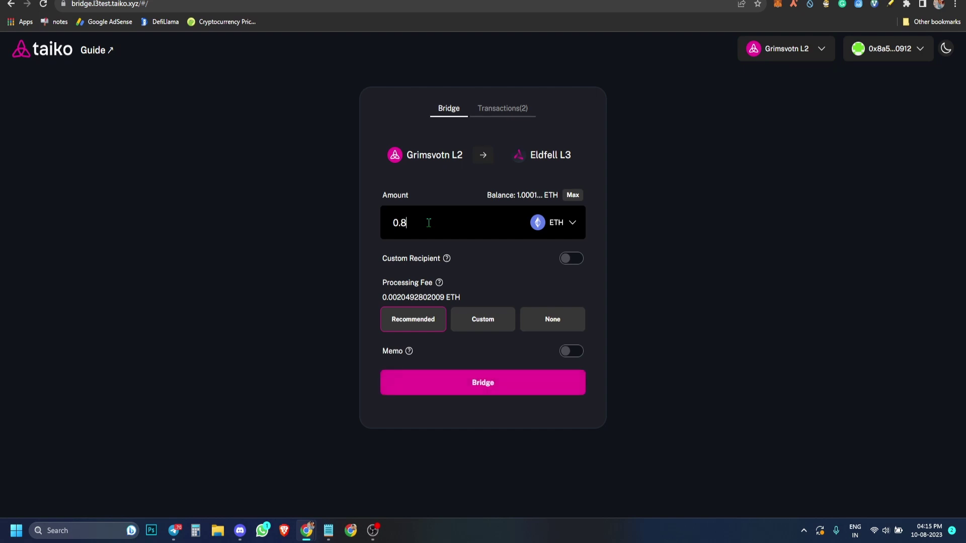
{"action": "left_click", "coordinate": [543, 383]}
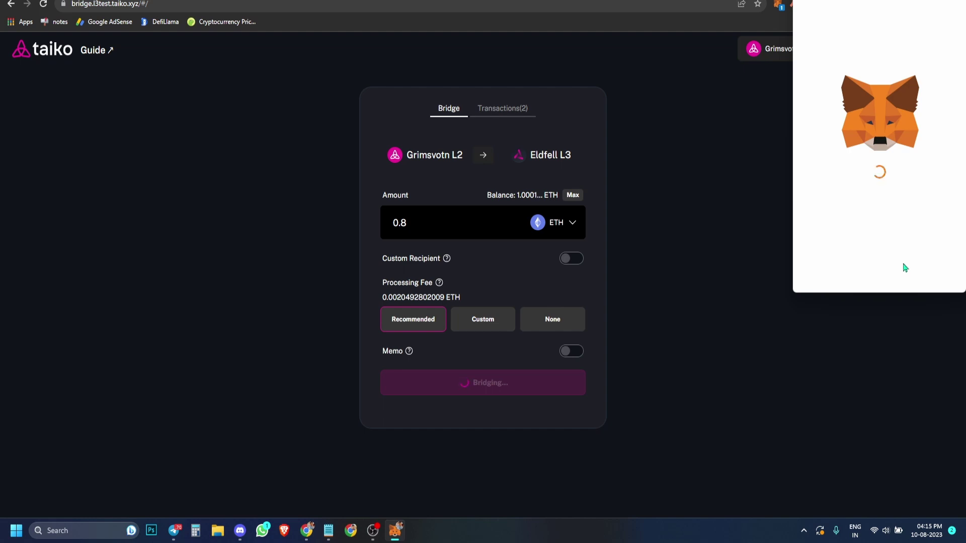
{"action": "left_click", "coordinate": [506, 108]}
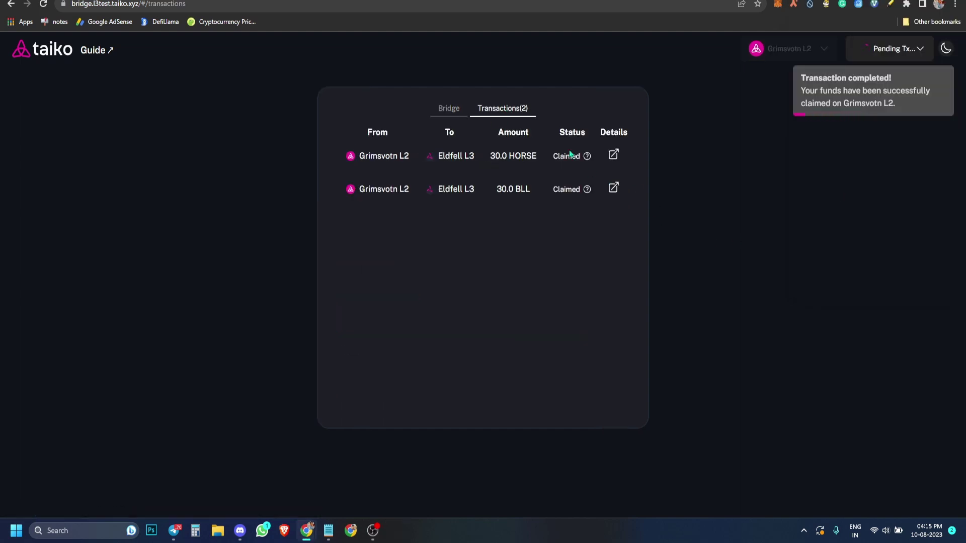
{"action": "left_click", "coordinate": [449, 108]}
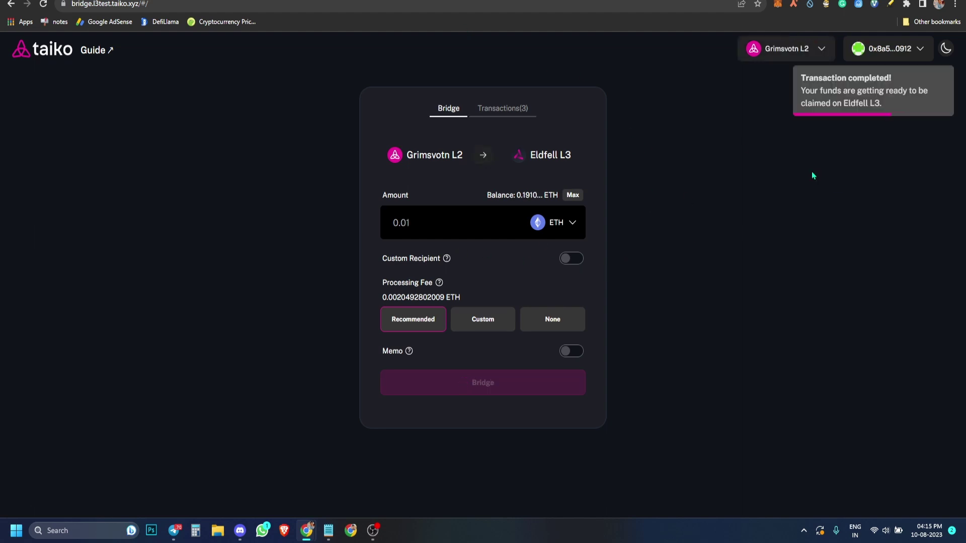
Reload the Taiko L3 swap page and swap 0.1 ETH for BLL, confirming the transaction in the wallet
{"action": "left_click", "coordinate": [533, 0]}
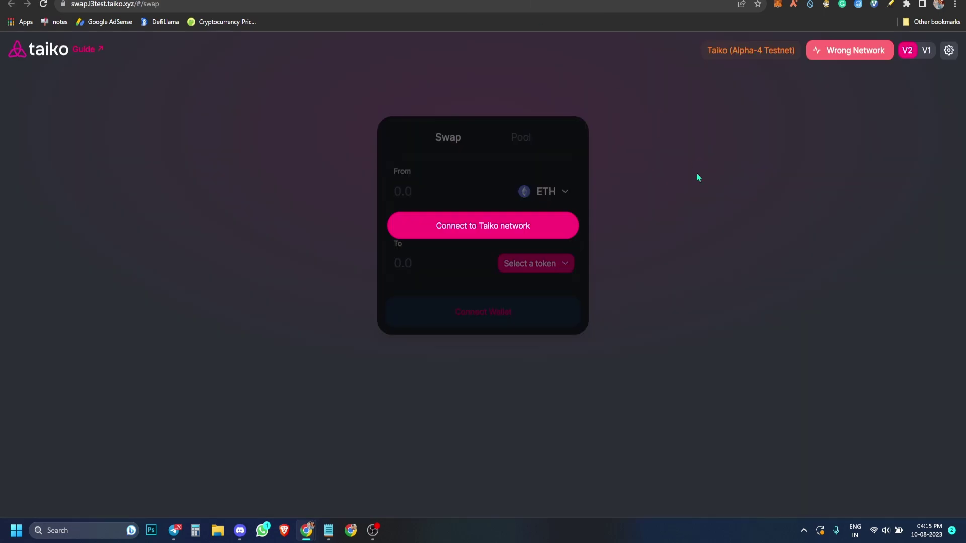
{"action": "left_click", "coordinate": [43, 4]}
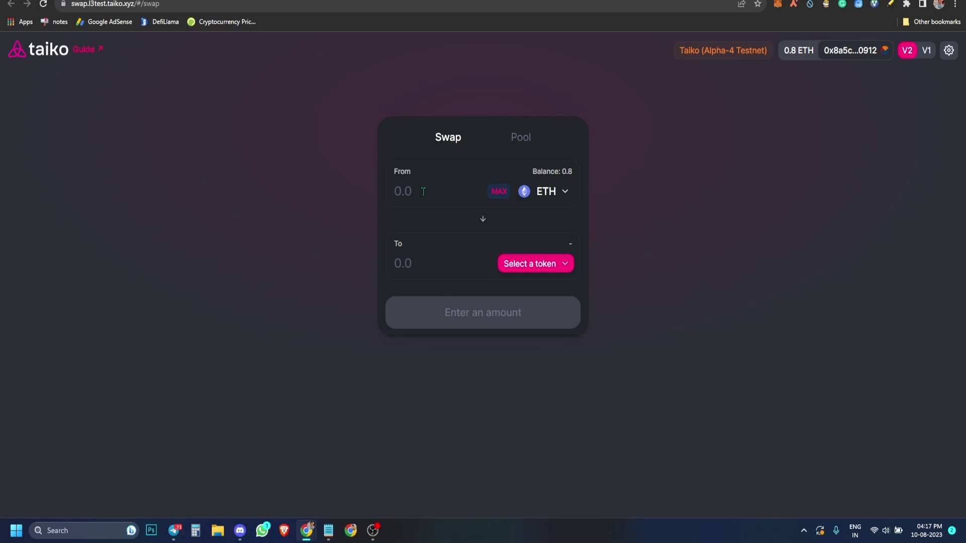
{"action": "type", "text": "0.1"}
{"action": "left_click", "coordinate": [500, 263]}
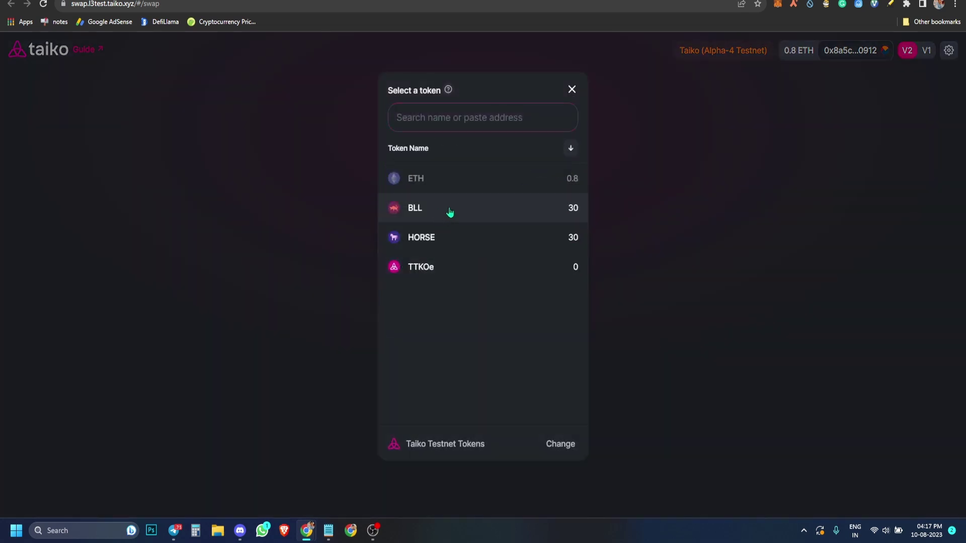
{"action": "left_click", "coordinate": [451, 214]}
{"action": "left_click", "coordinate": [515, 324]}
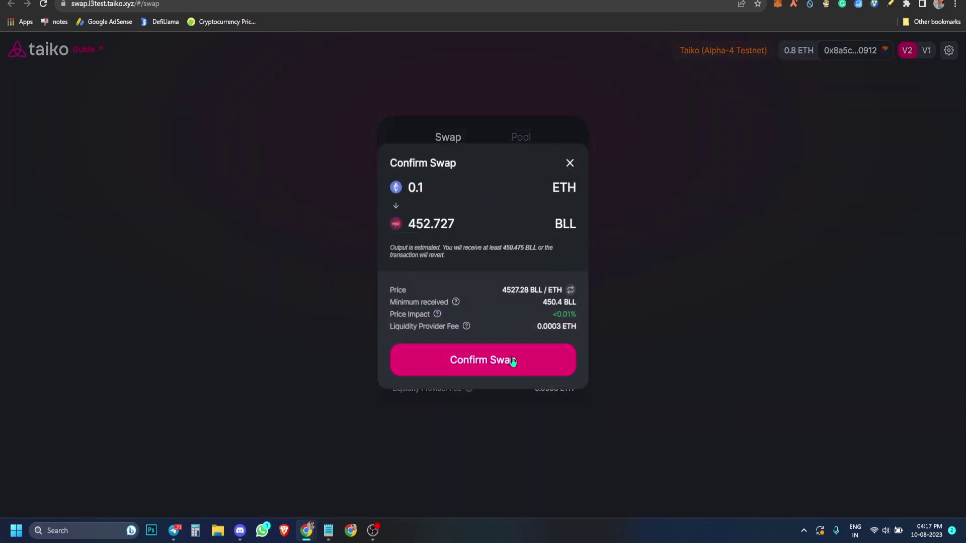
{"action": "left_click", "coordinate": [511, 363]}
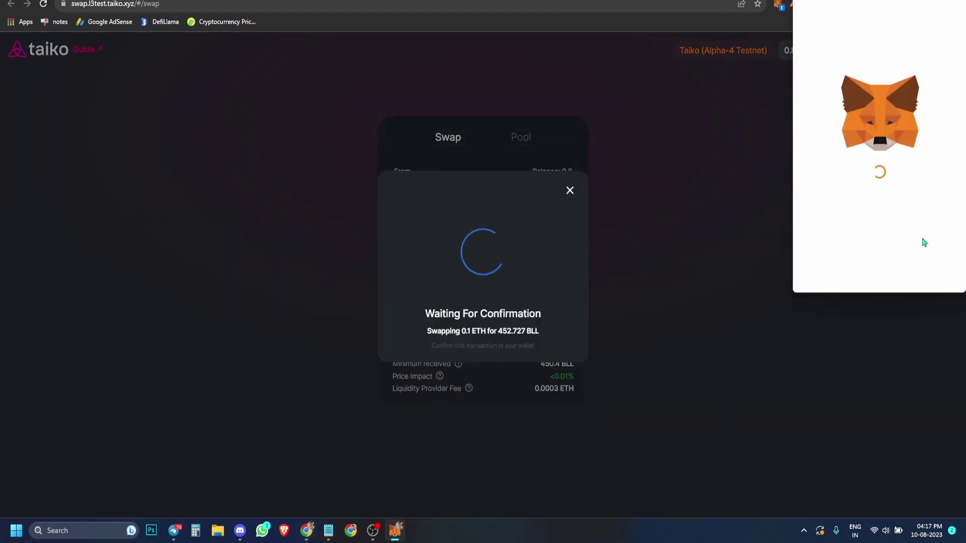
{"action": "scroll", "coordinate": [926, 266], "scroll_direction": "down", "scroll_amount": 3}
{"action": "left_click", "coordinate": [920, 271]}
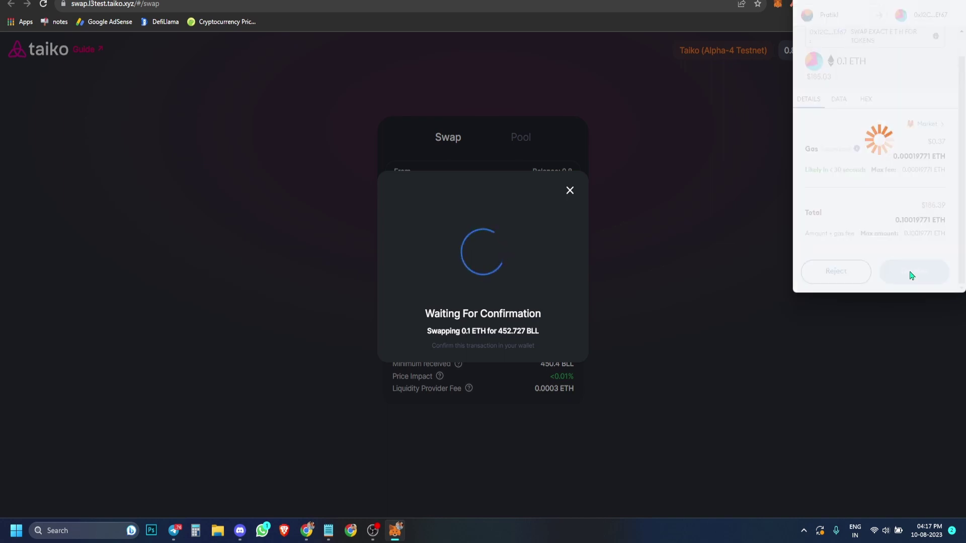
{"action": "left_click", "coordinate": [552, 339]}
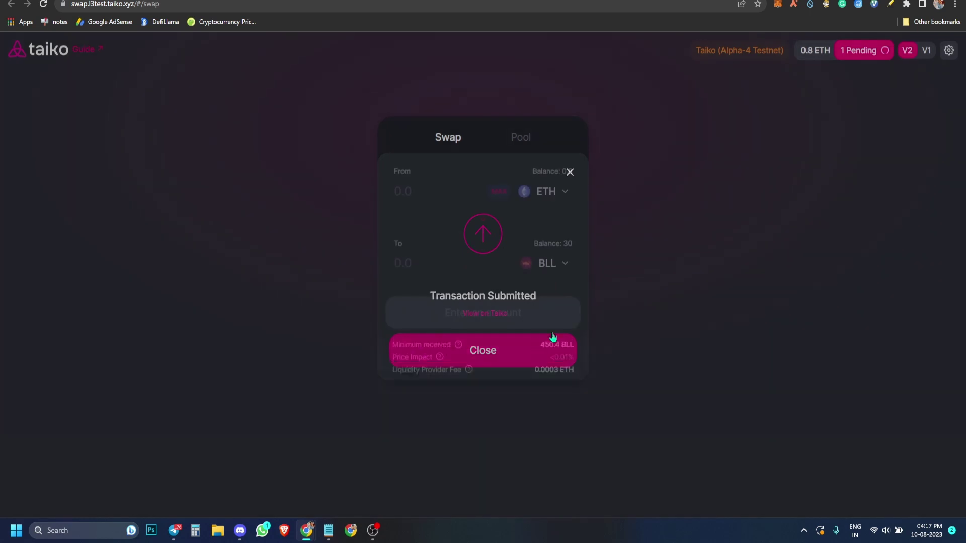
Swap 0.1 ETH for HORSE on Taiko Swap and confirm the swap
{"action": "left_click", "coordinate": [425, 194]}
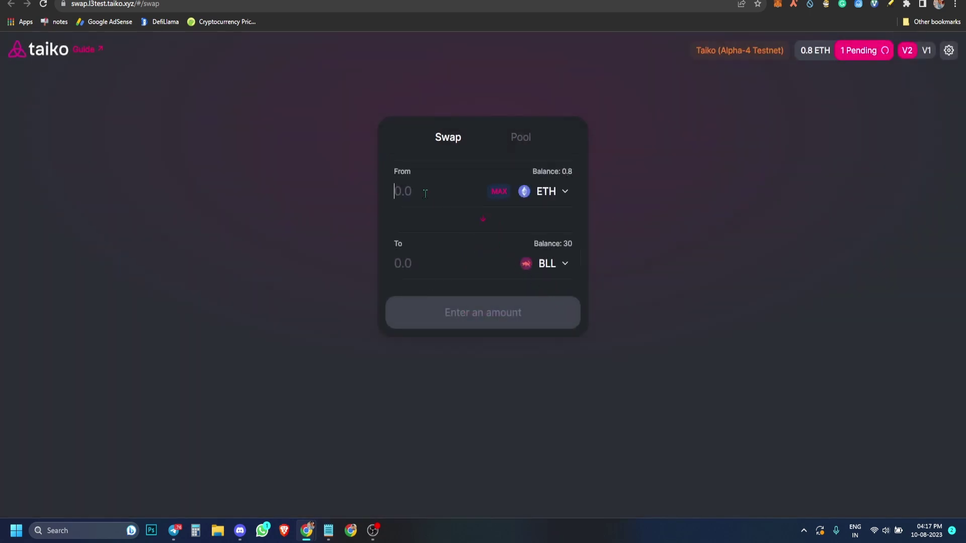
{"action": "type", "text": "0.1"}
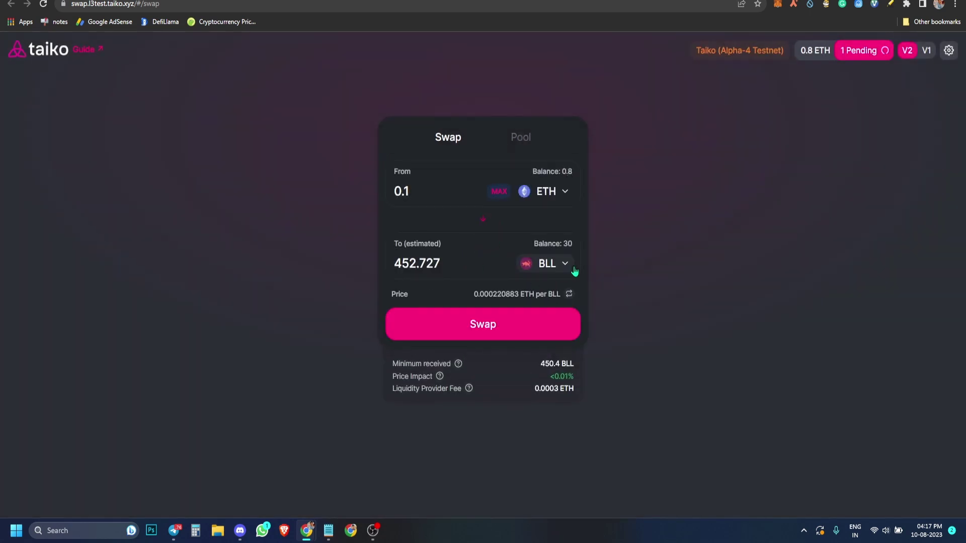
{"action": "left_click", "coordinate": [565, 265]}
{"action": "left_click", "coordinate": [429, 236]}
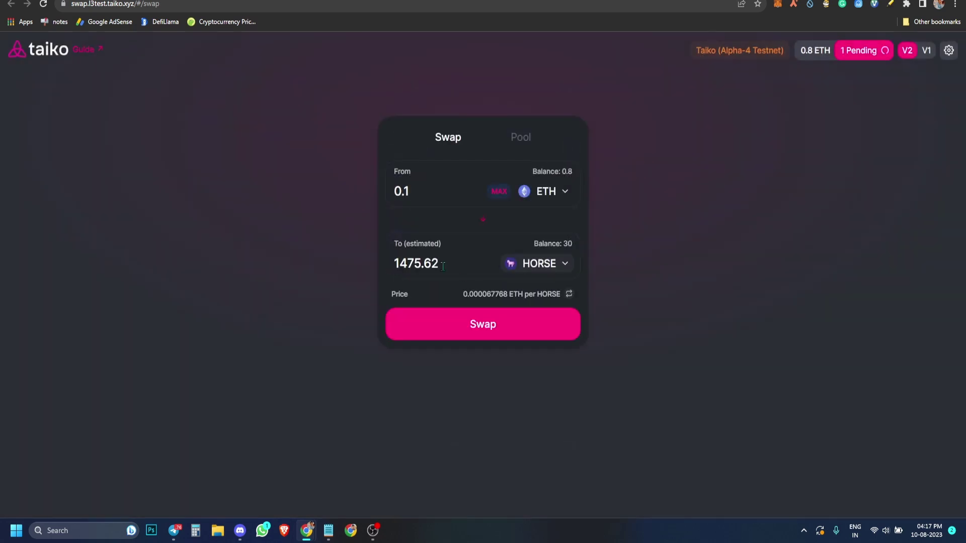
{"action": "left_click", "coordinate": [503, 334]}
{"action": "left_click", "coordinate": [508, 360]}
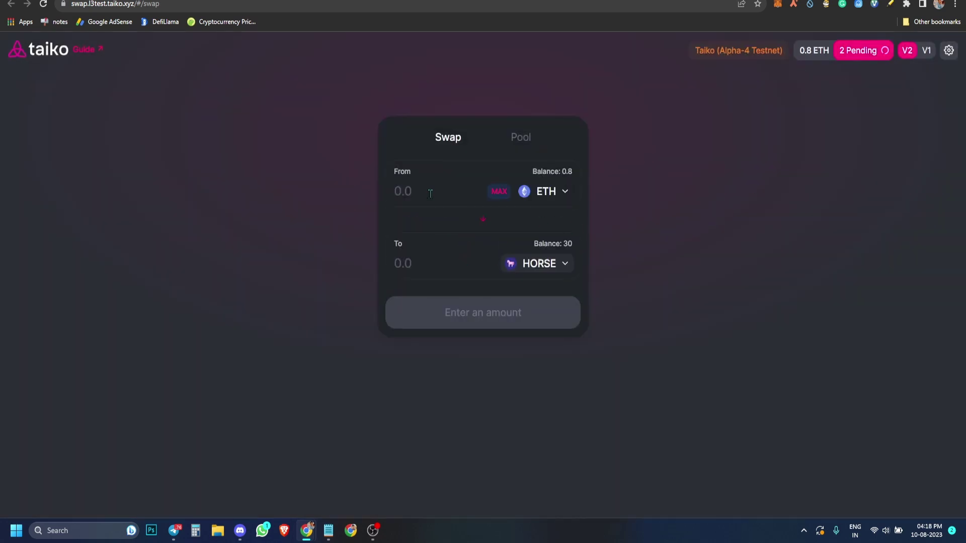
Swap 0.1 ETH for TTKOe, confirm the transaction in the wallet, and dismiss the submission notice
{"action": "left_click", "coordinate": [539, 264]}
{"action": "left_click", "coordinate": [433, 269]}
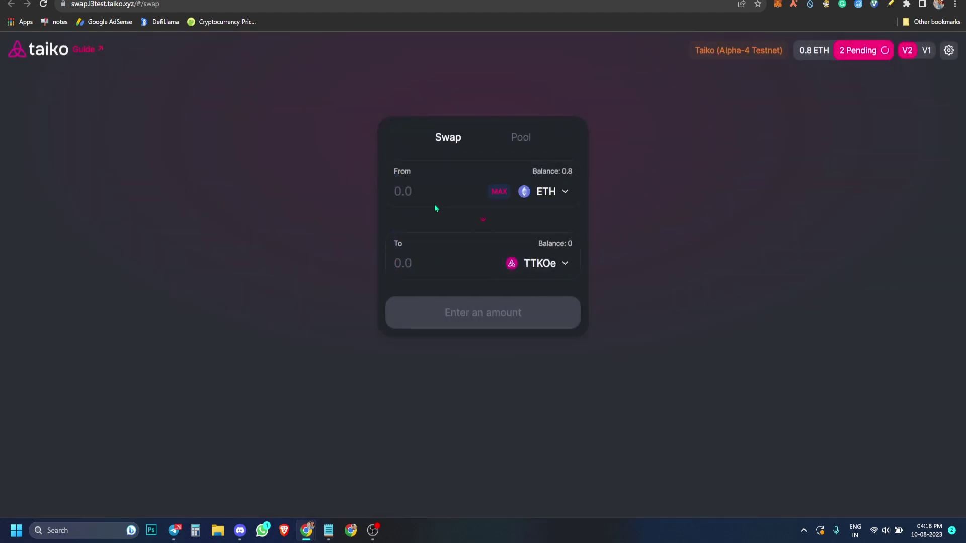
{"action": "left_click", "coordinate": [416, 189]}
{"action": "type", "text": "0.2"}
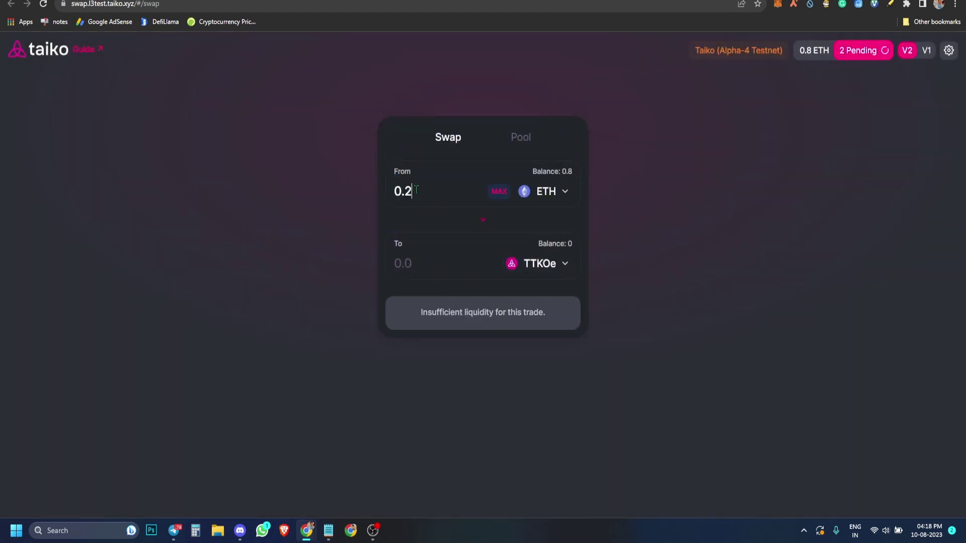
{"action": "key", "text": "BackSpace"}
{"action": "type", "text": "1"}
{"action": "left_click", "coordinate": [479, 323]}
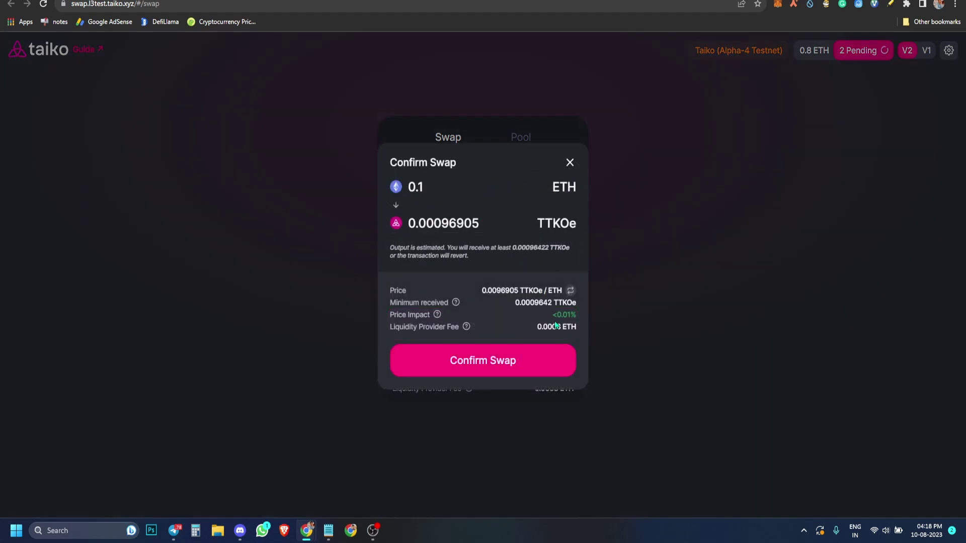
{"action": "left_click", "coordinate": [483, 361]}
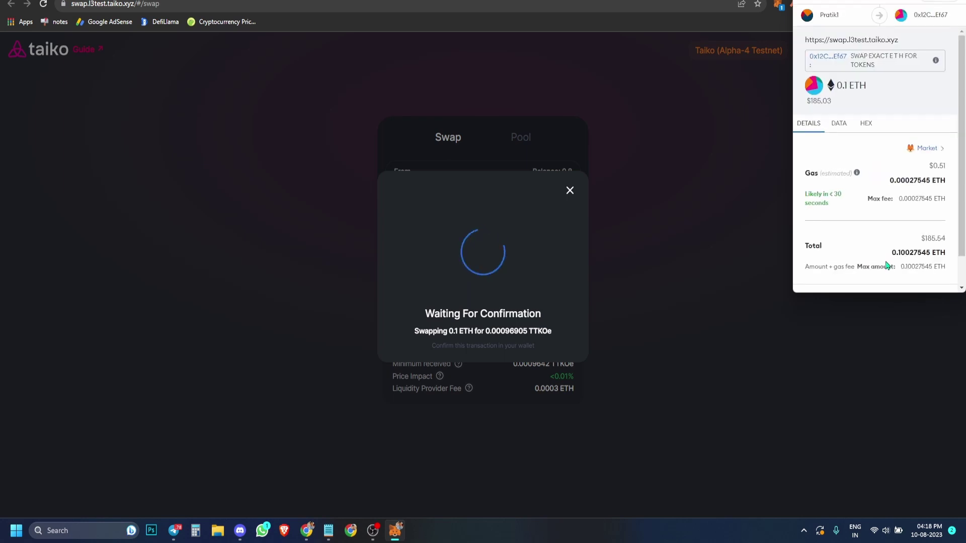
{"action": "scroll", "coordinate": [953, 258], "scroll_direction": "down", "scroll_amount": 2}
{"action": "left_click", "coordinate": [922, 273]}
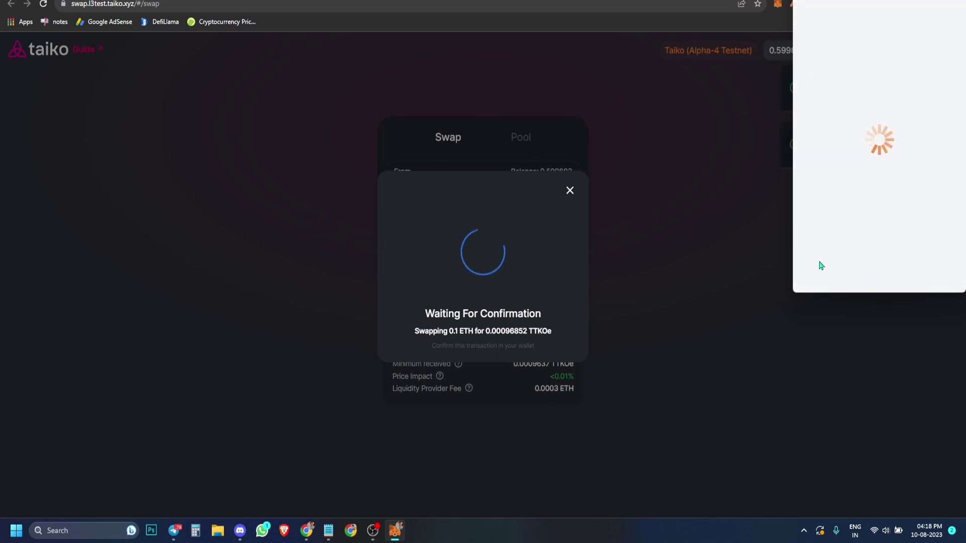
{"action": "left_click", "coordinate": [554, 342]}
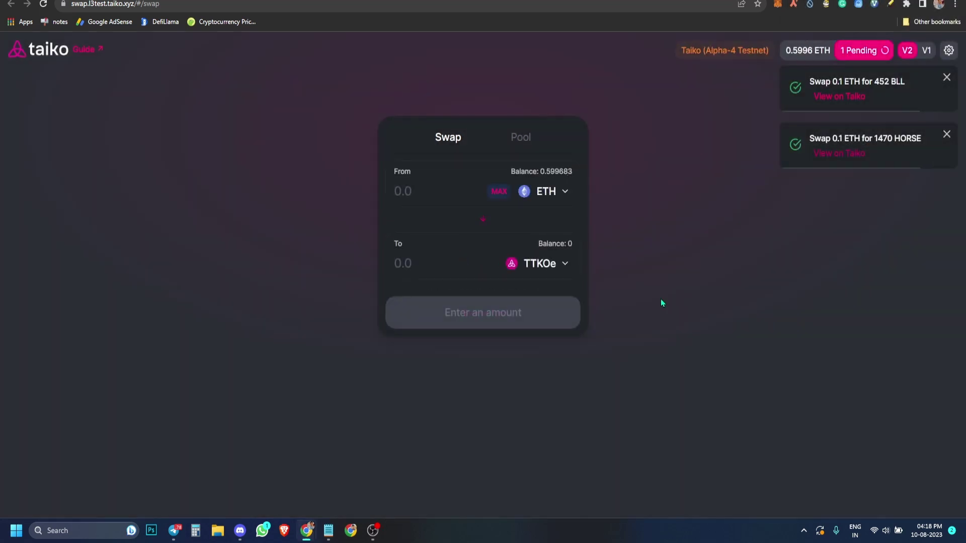
Return to the Make a swap (Eldfell L3) campaign on Galxe, claim its 50 points, and dismiss the submission notice
{"action": "key", "text": "alt+Left"}
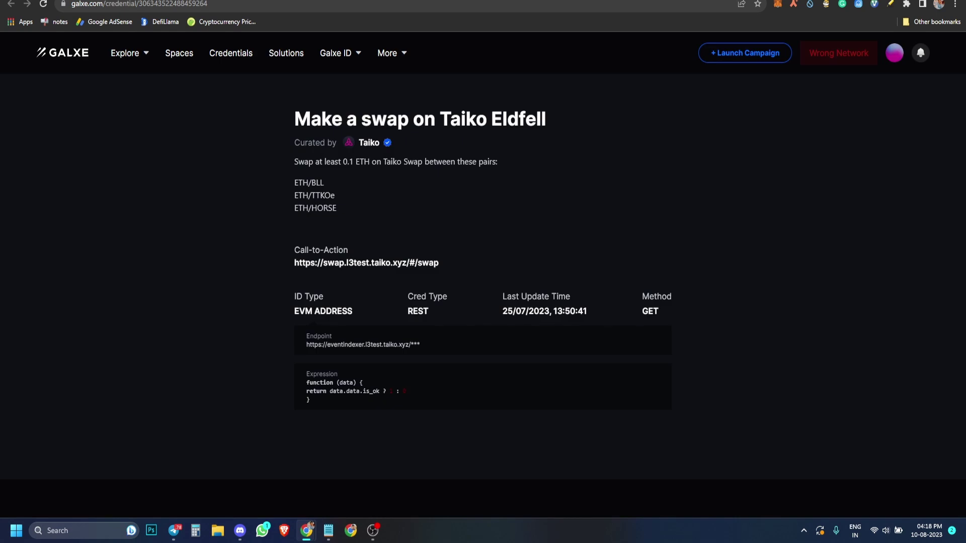
{"action": "key", "text": "alt+Left"}
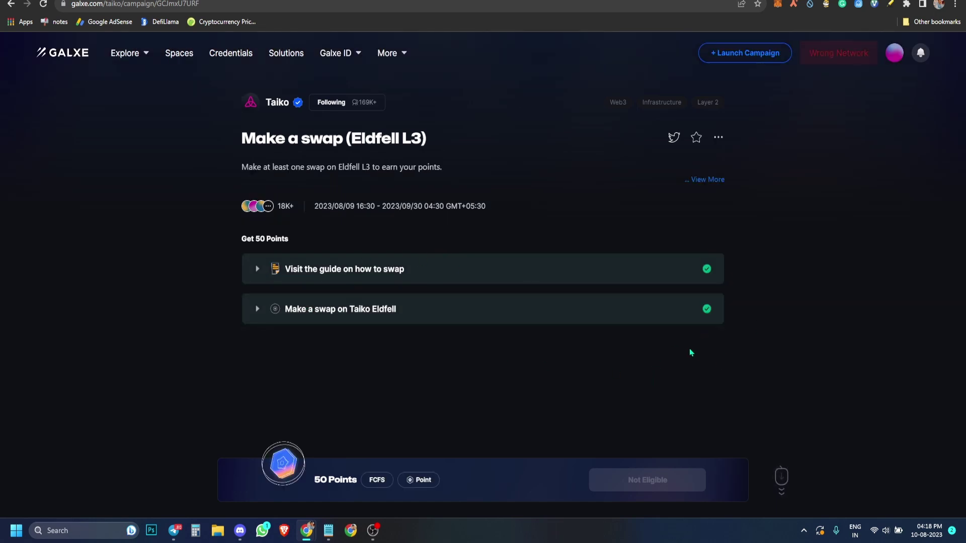
{"action": "left_click", "coordinate": [623, 479]}
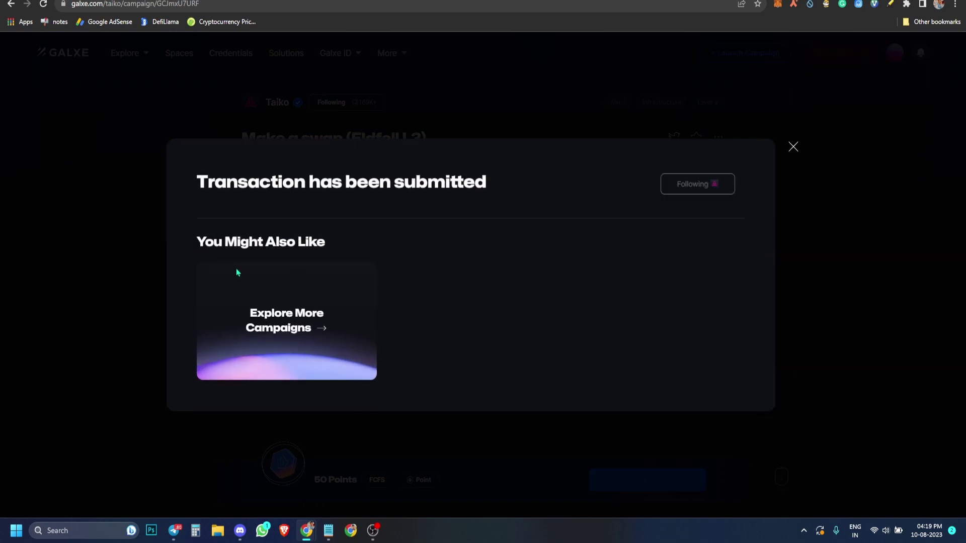
{"action": "left_click", "coordinate": [806, 298]}
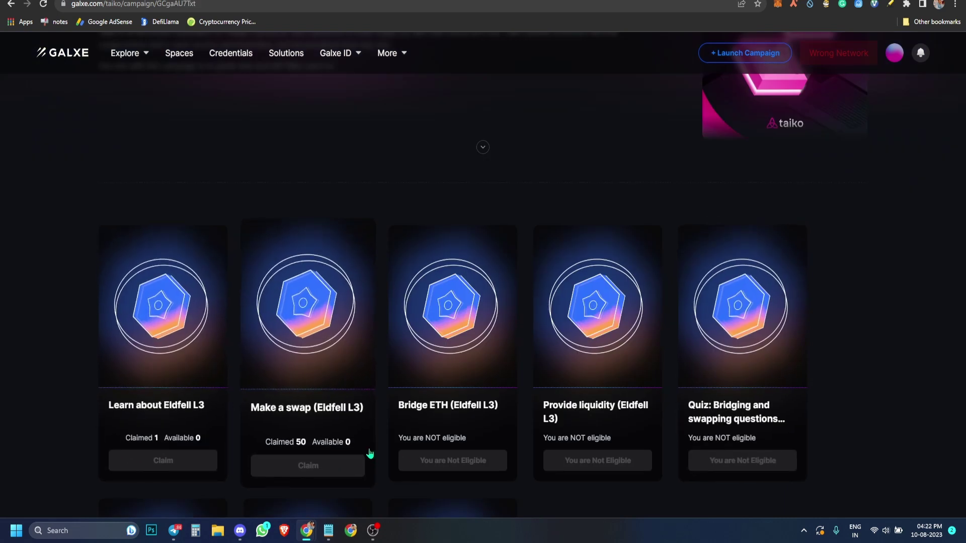
Visit the bridging guide in the Bridge ETH (Eldfell L3) campaign, claim its 50 points, and return to the campaign overview
{"action": "left_click", "coordinate": [456, 428]}
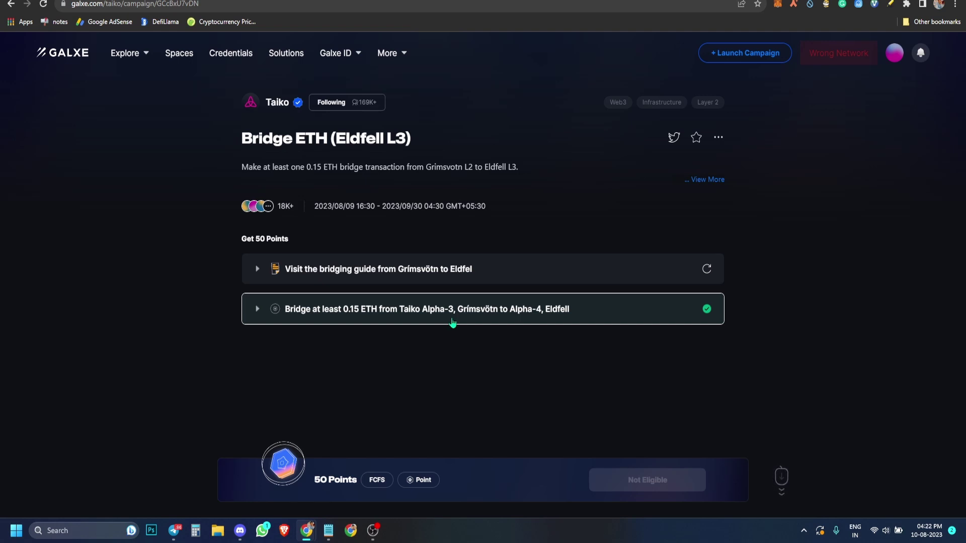
{"action": "left_click", "coordinate": [471, 277]}
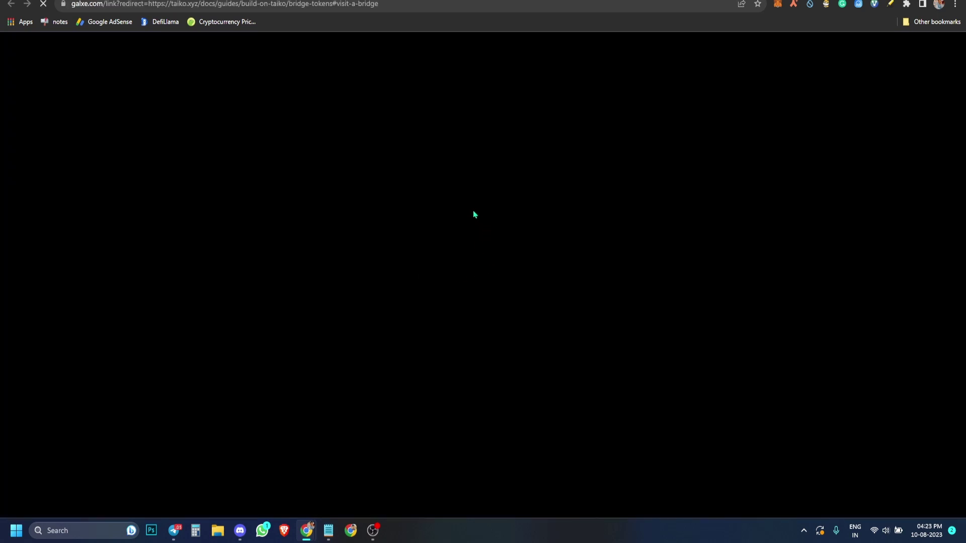
{"action": "key", "text": "ctrl+w"}
{"action": "key", "text": "alt+Left"}
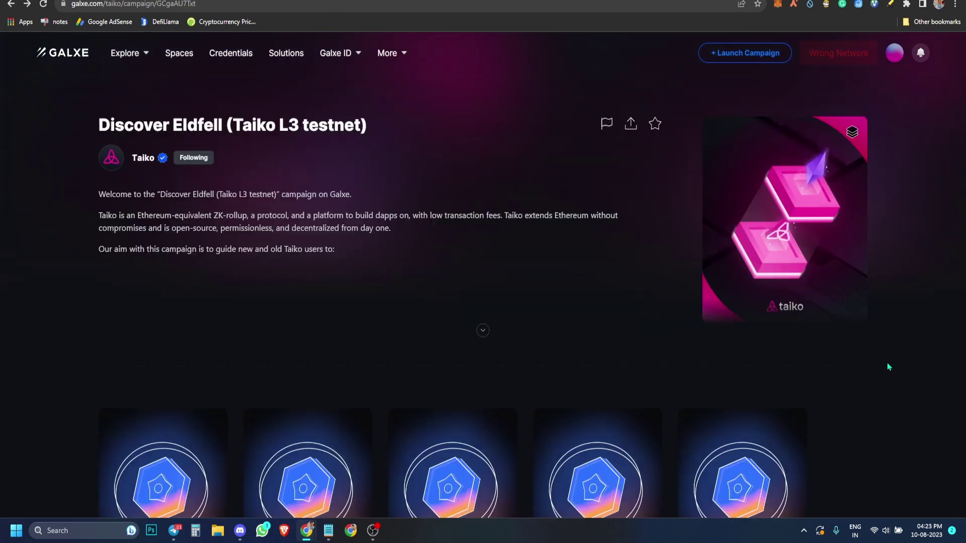
Open the details of the Provide liquidity (Eldfell L3) task and follow its link to the Taiko swap page
{"action": "scroll", "coordinate": [883, 399], "scroll_direction": "down", "scroll_amount": 3}
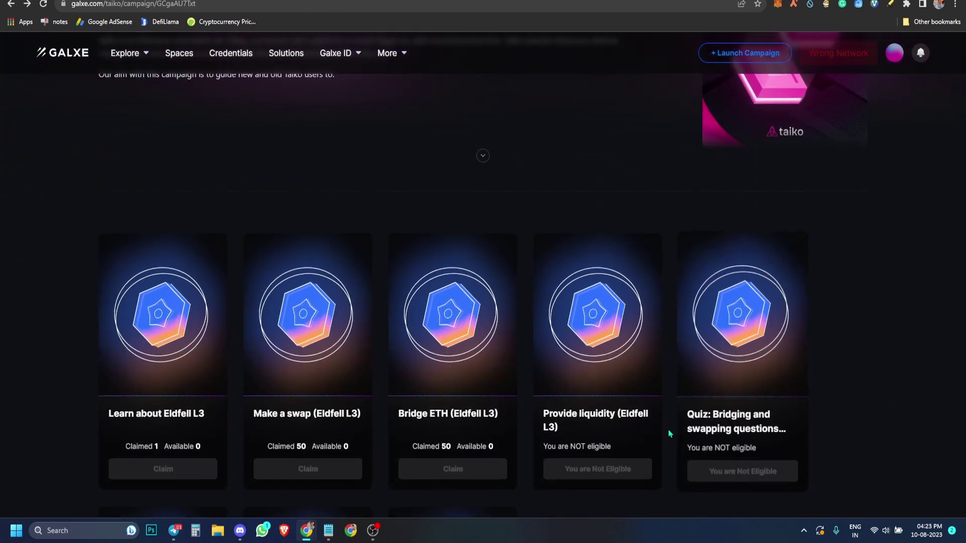
{"action": "left_click", "coordinate": [641, 419]}
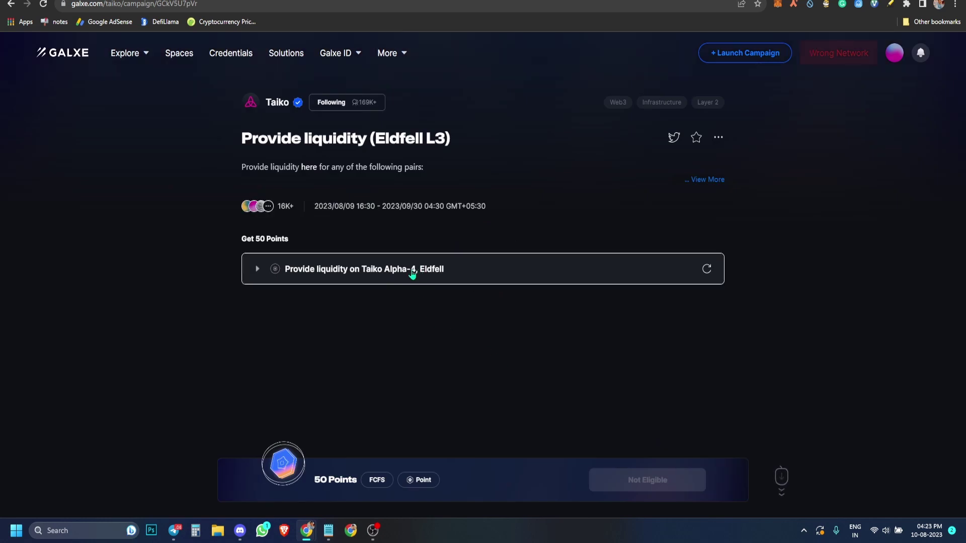
{"action": "left_click", "coordinate": [295, 281]}
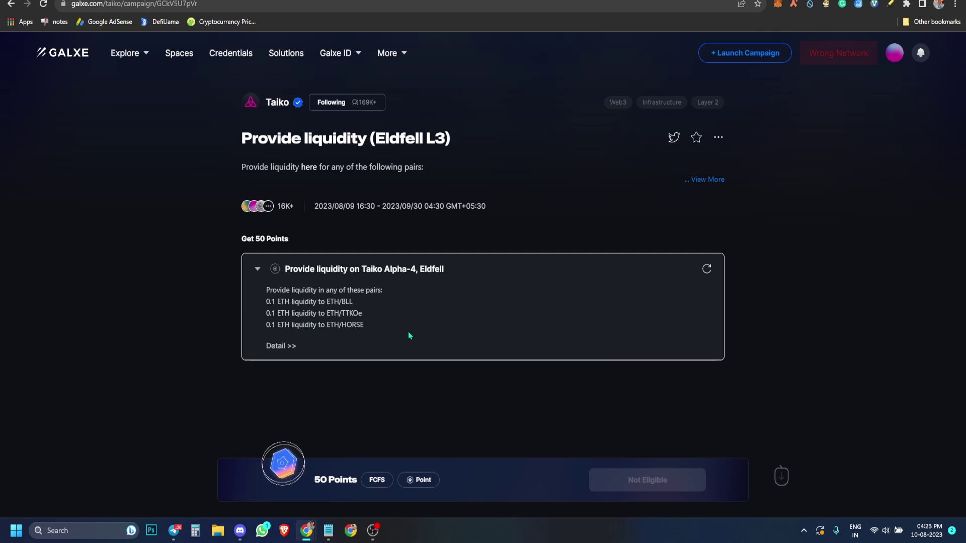
{"action": "left_click", "coordinate": [283, 346]}
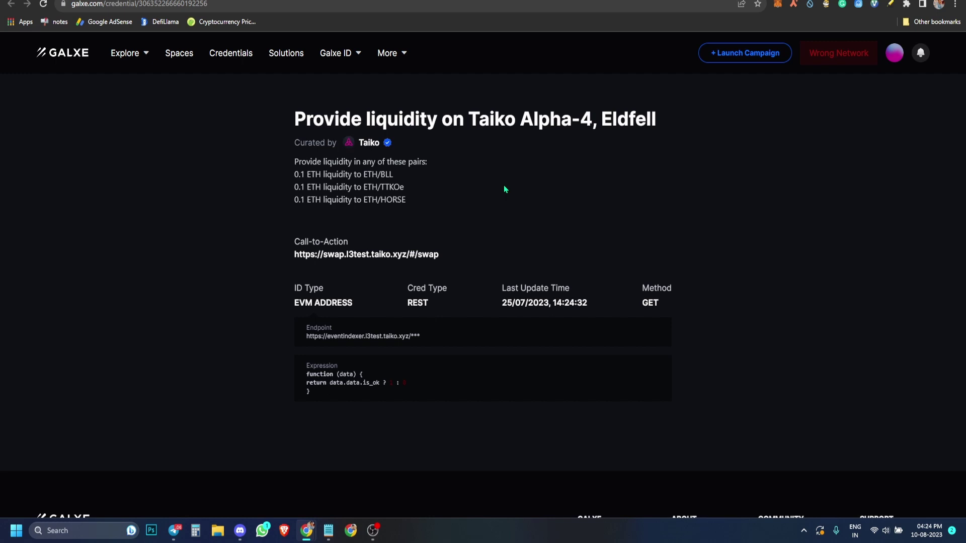
{"action": "left_click", "coordinate": [387, 256]}
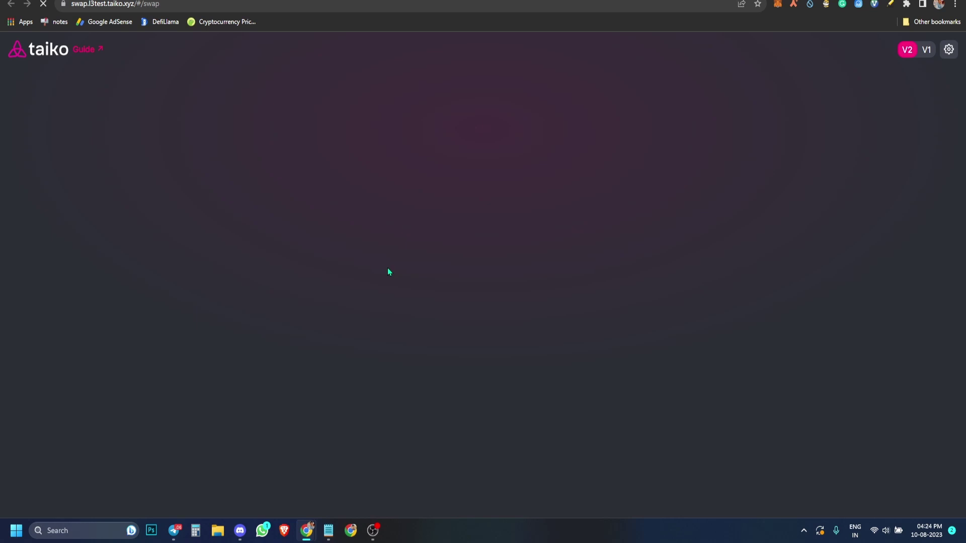
Start adding liquidity for the ETH/HORSE pair with 1000 HORSE and approve HORSE for spending
{"action": "left_click", "coordinate": [520, 137]}
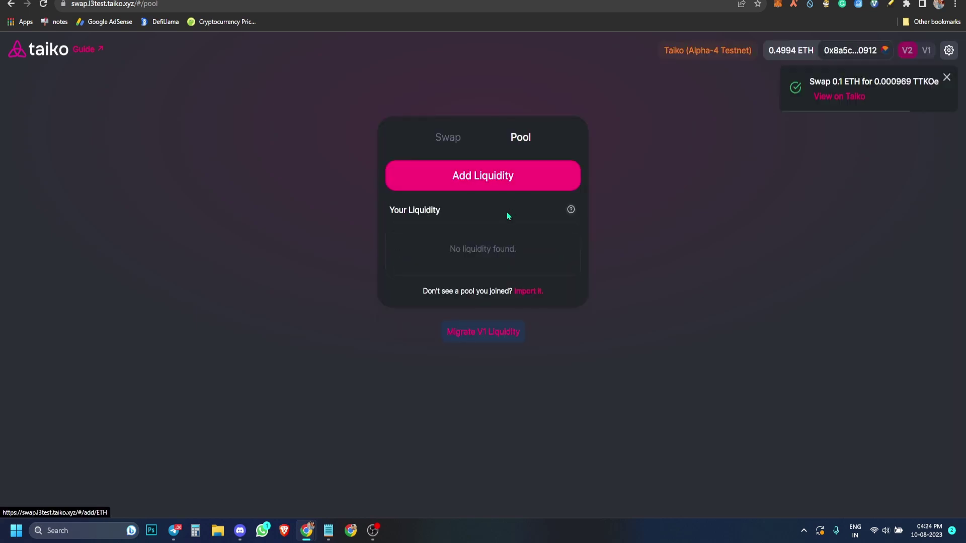
{"action": "left_click", "coordinate": [497, 187]}
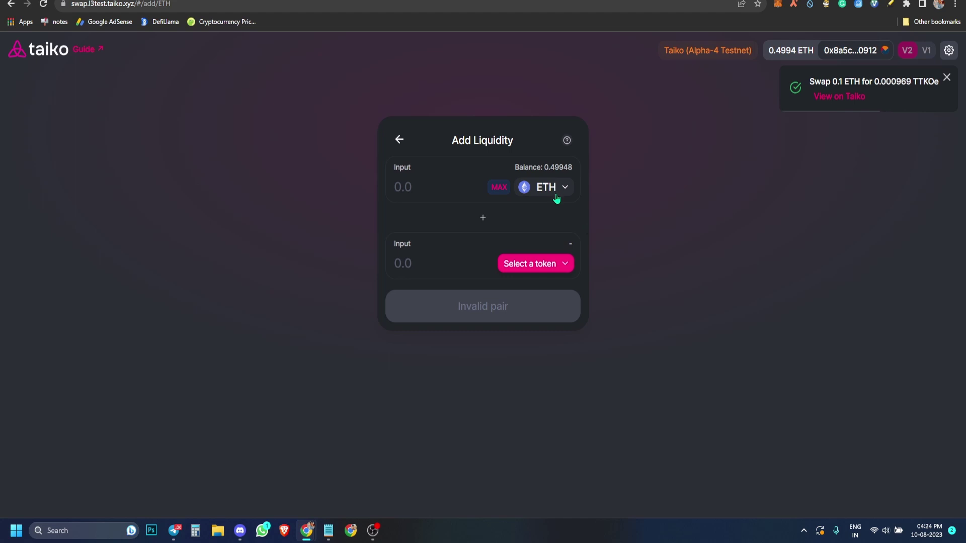
{"action": "left_click", "coordinate": [542, 267]}
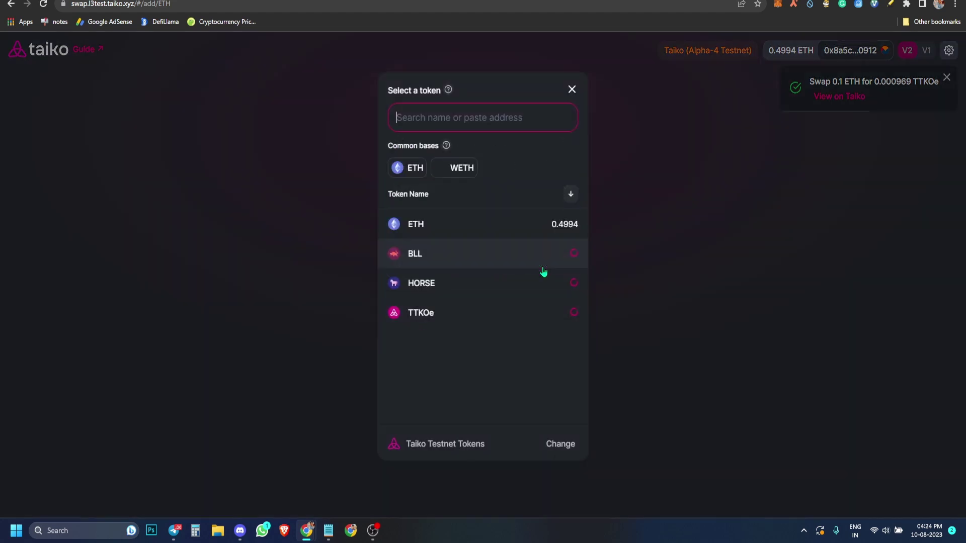
{"action": "left_click", "coordinate": [504, 264]}
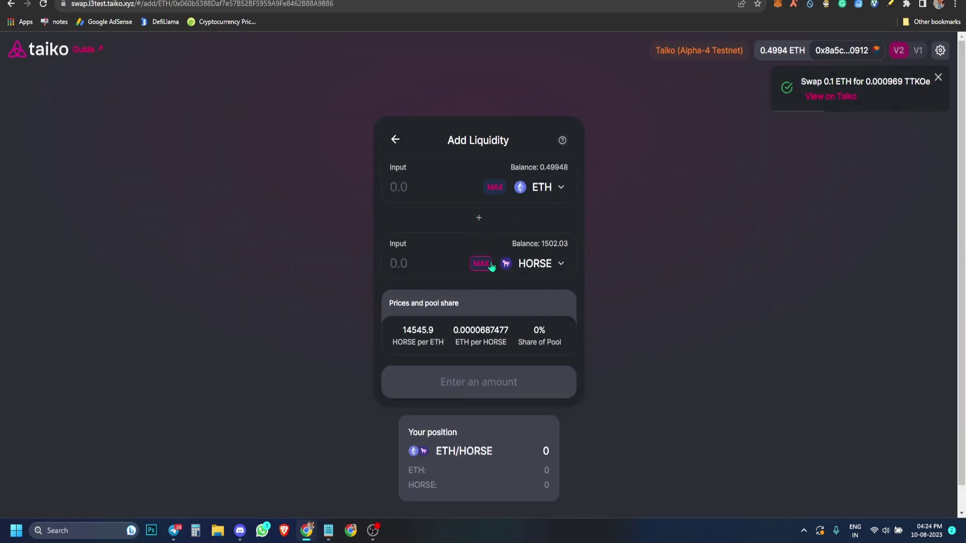
{"action": "left_click", "coordinate": [425, 267]}
{"action": "type", "text": "1"}
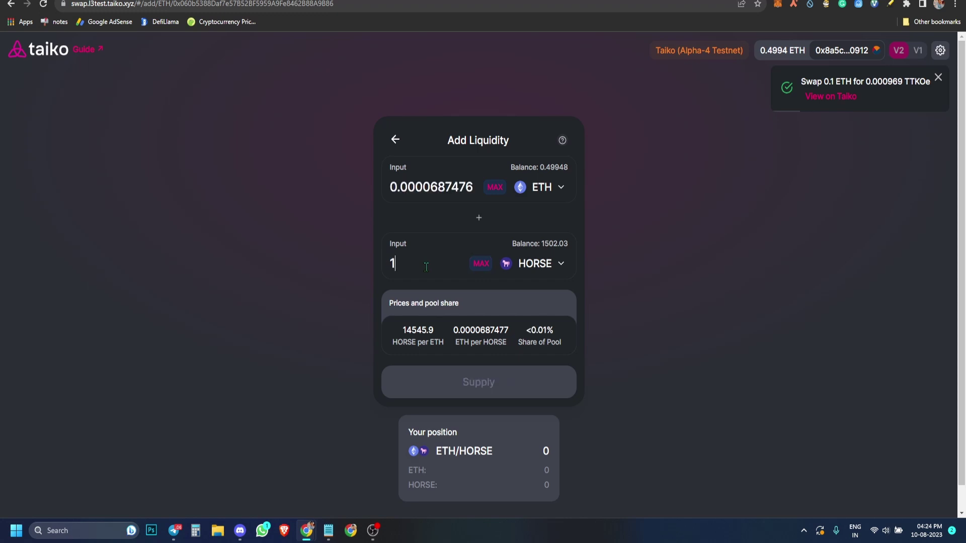
{"action": "type", "text": "000"}
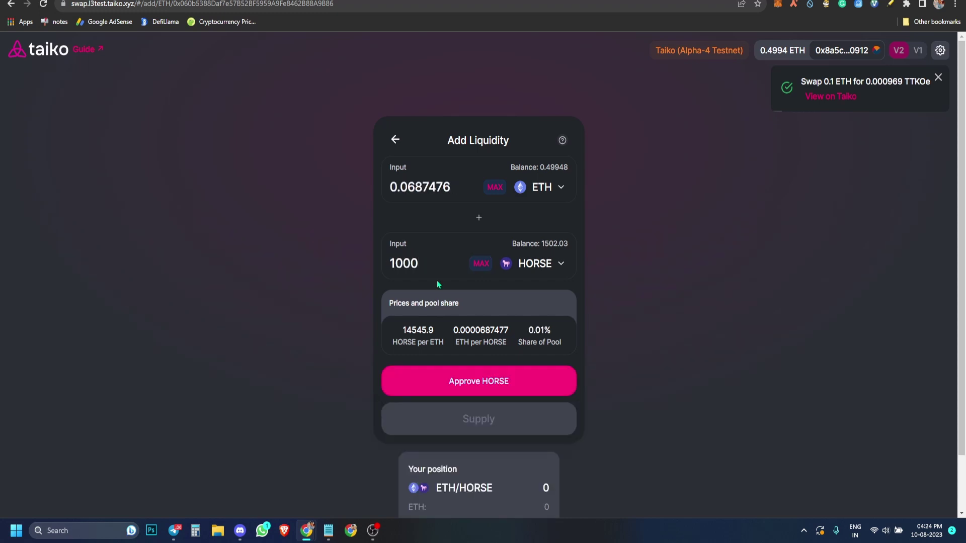
{"action": "left_click", "coordinate": [489, 392]}
Check the task's required liquidity amount on Galxe, set the ETH input to 0.1, and confirm supplying the ETH/HORSE liquidity
{"action": "key", "text": "ctrl+Tab"}
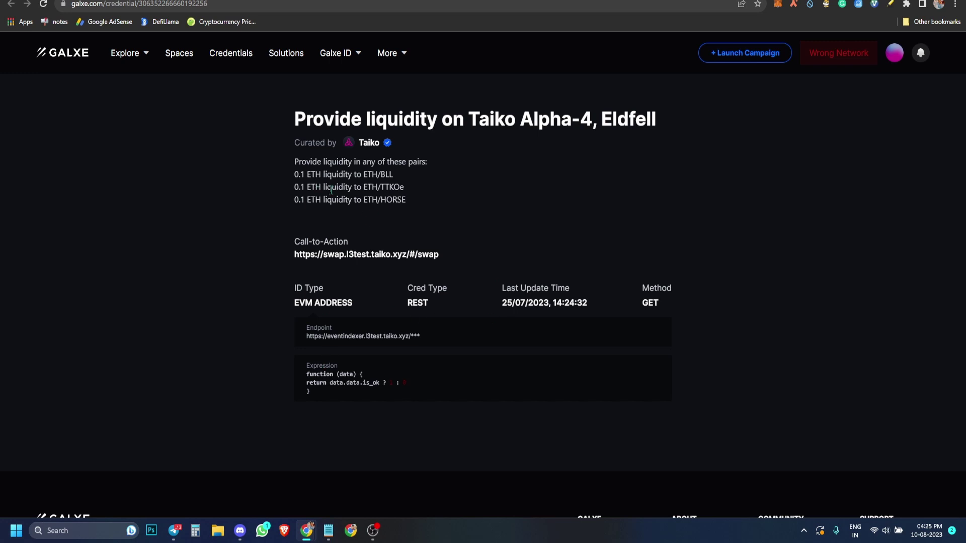
{"action": "key", "text": "ctrl+shift+Tab"}
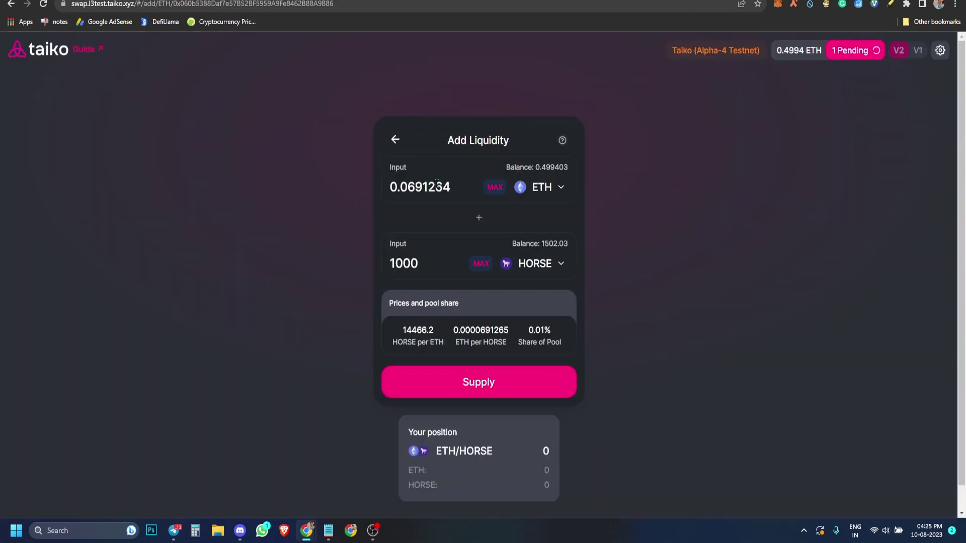
{"action": "double_click", "coordinate": [392, 179]}
{"action": "type", "text": "0.1"}
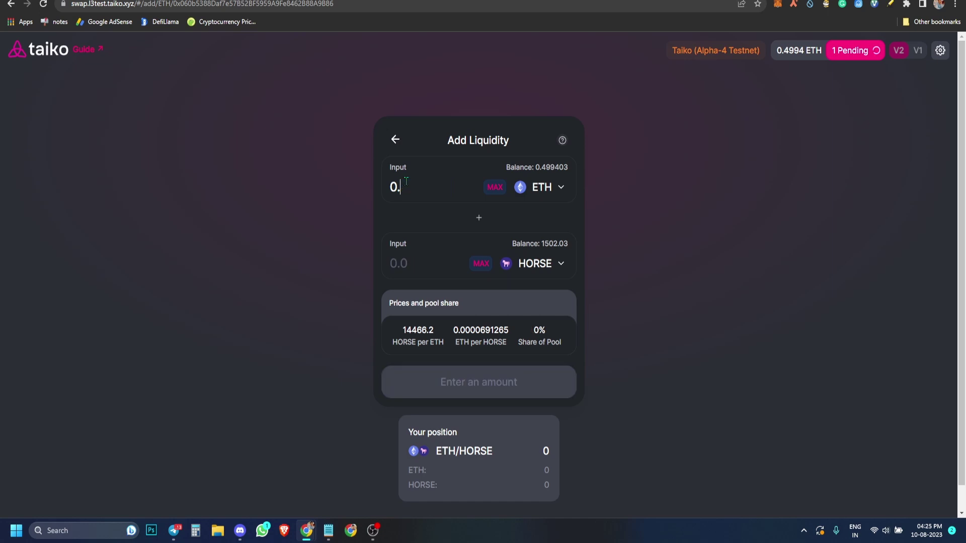
{"action": "left_click", "coordinate": [494, 387]}
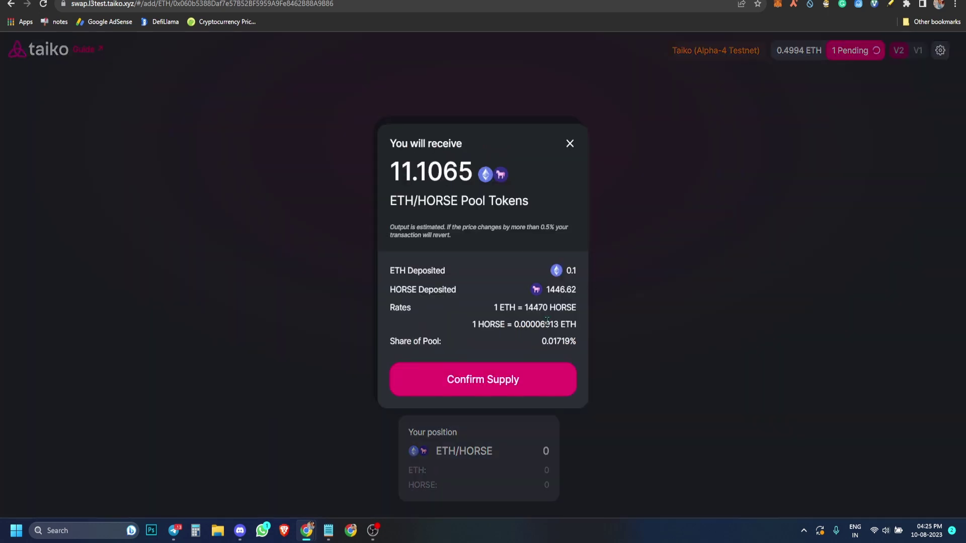
{"action": "left_click", "coordinate": [500, 392]}
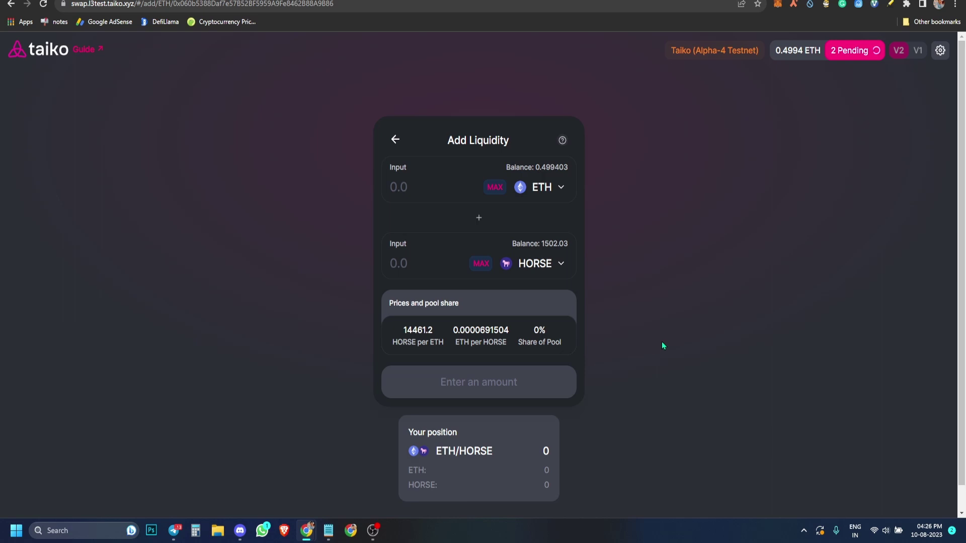
Speed up the pending Add Liquidity ETH transaction in the wallet at the market gas fee and recheck its status in the activity list
{"action": "left_click", "coordinate": [840, 54]}
{"action": "left_click", "coordinate": [654, 244]}
{"action": "key", "text": "alt+shift+m"}
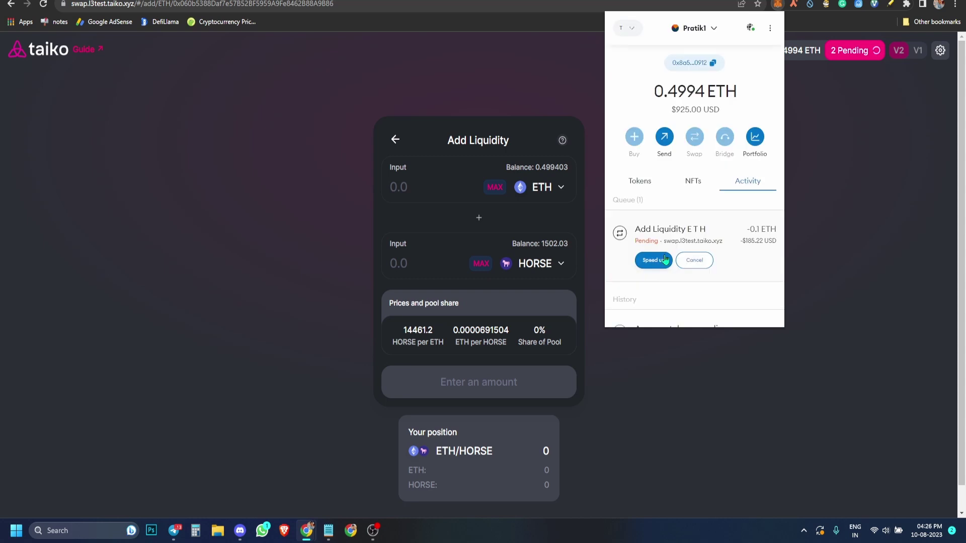
{"action": "left_click", "coordinate": [654, 260]}
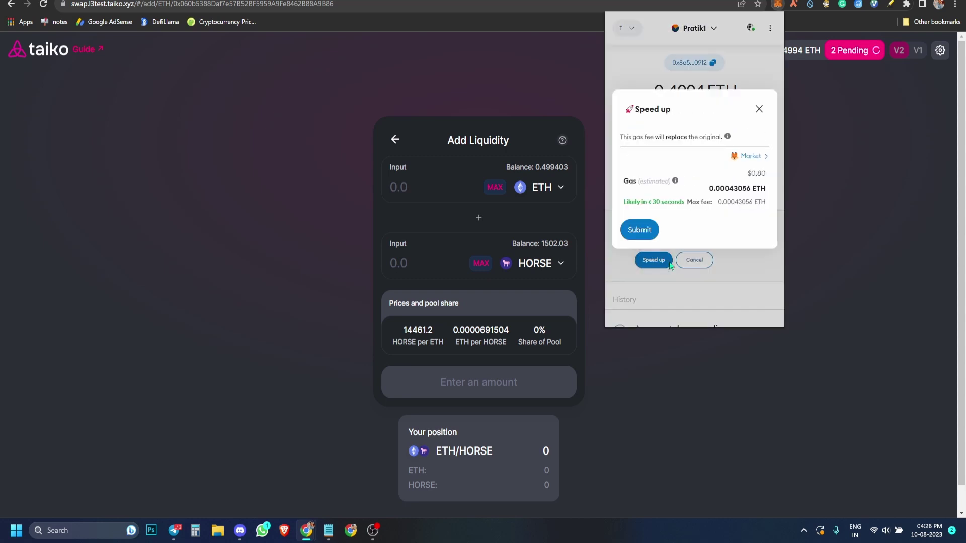
{"action": "left_click", "coordinate": [640, 231]}
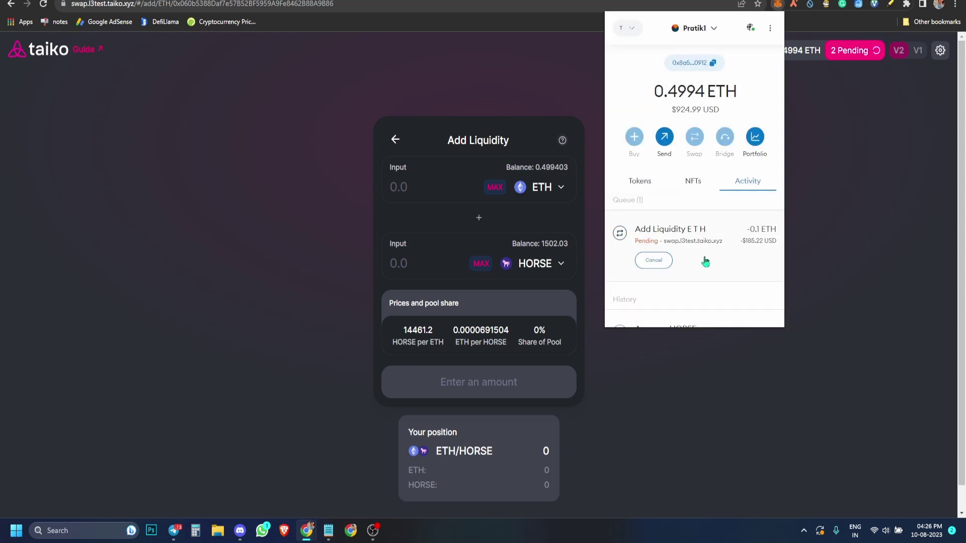
{"action": "left_click", "coordinate": [780, 5]}
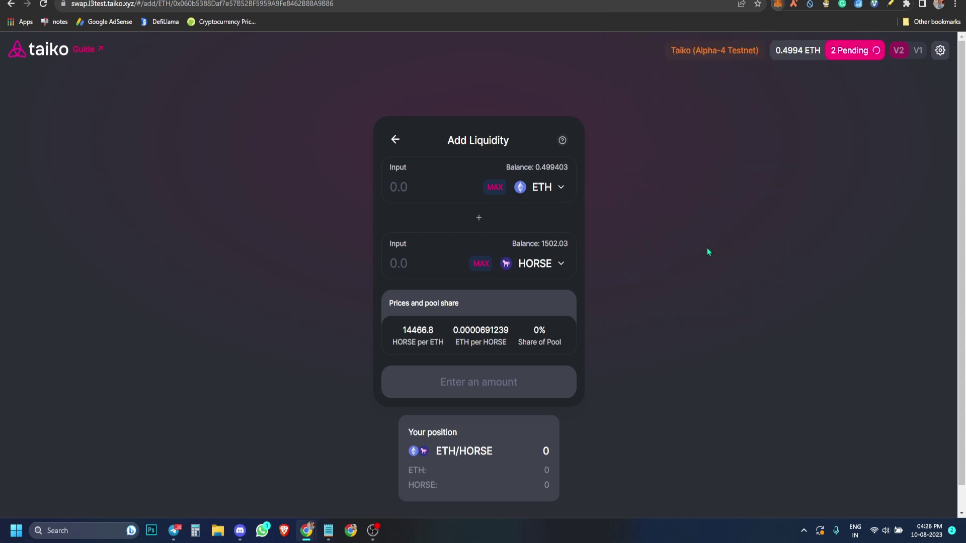
{"action": "key", "text": "alt+shift+m"}
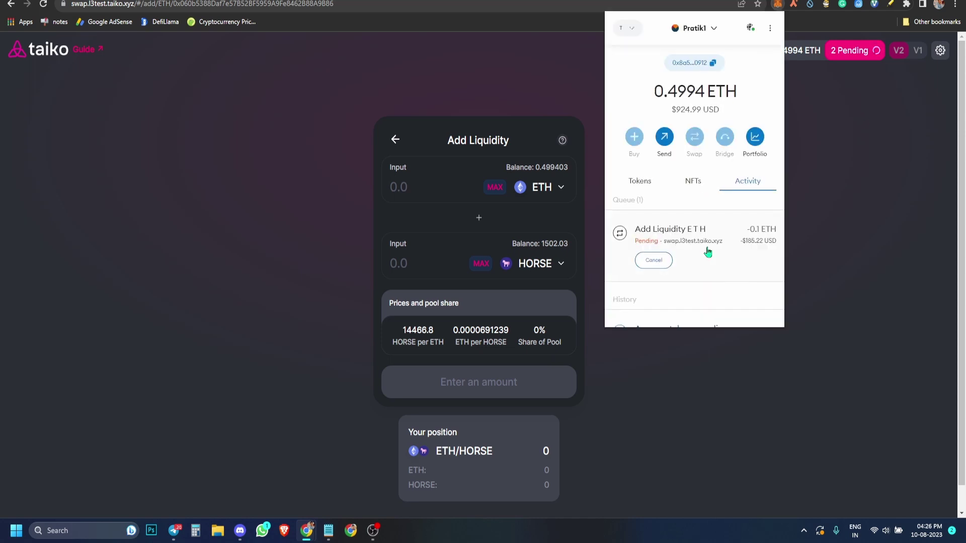
{"action": "left_click", "coordinate": [758, 370]}
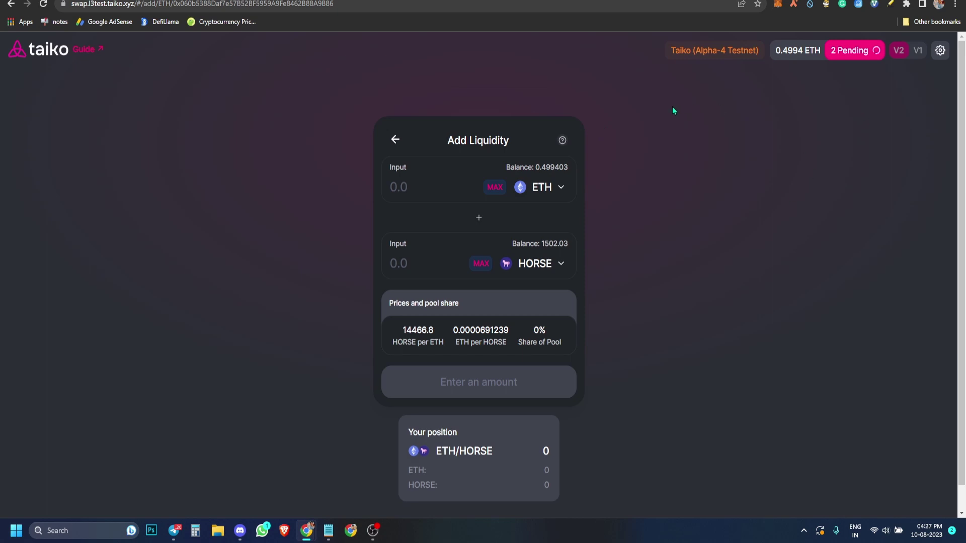
{"action": "left_click", "coordinate": [548, 190]}
{"action": "left_click", "coordinate": [567, 99]}
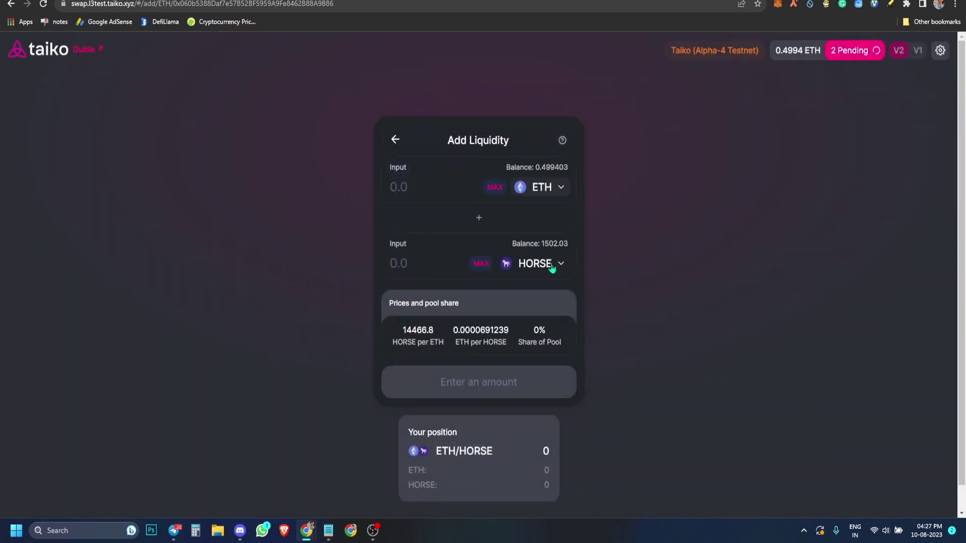
{"action": "left_click", "coordinate": [553, 267]}
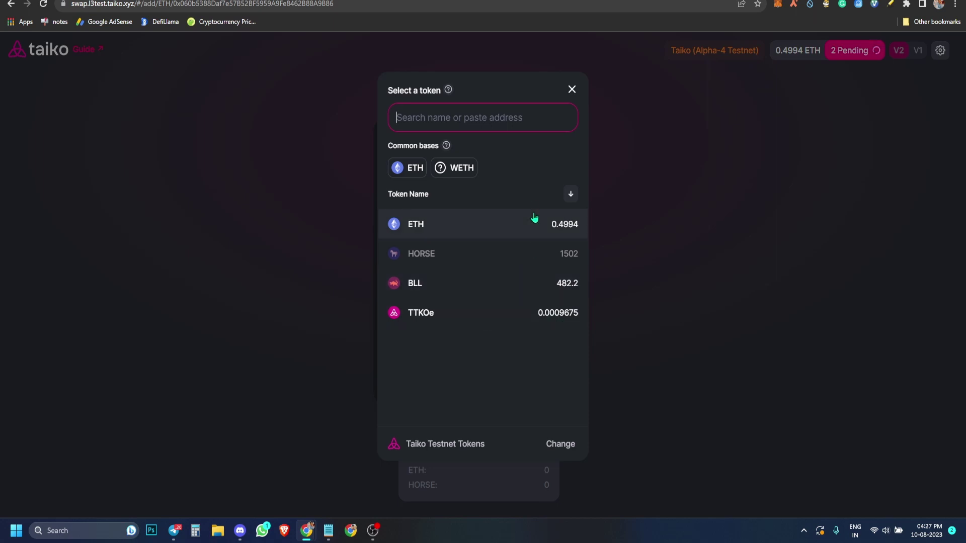
{"action": "left_click", "coordinate": [571, 92]}
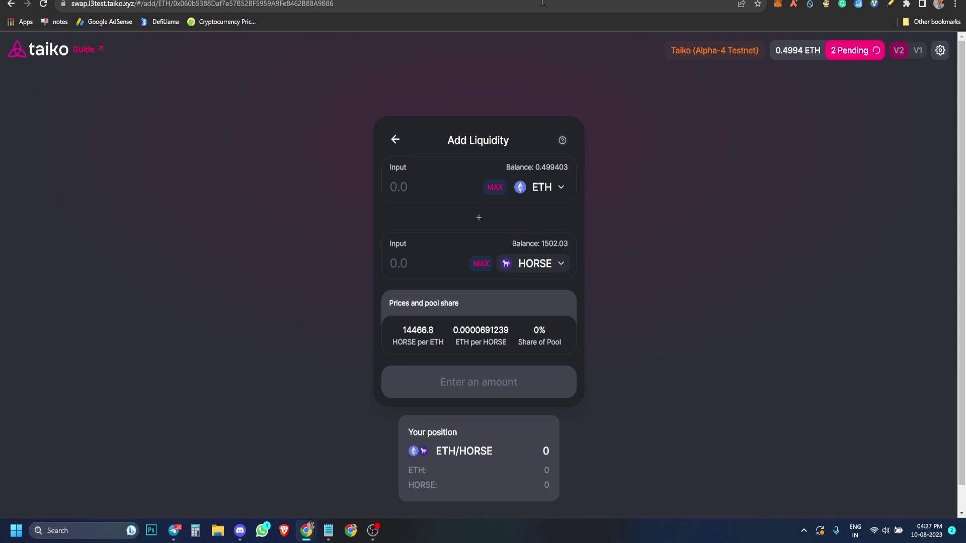
Switch to Galxe and return from the task pages to the Discover Eldfell campaign overview
{"action": "key", "text": "ctrl+Tab"}
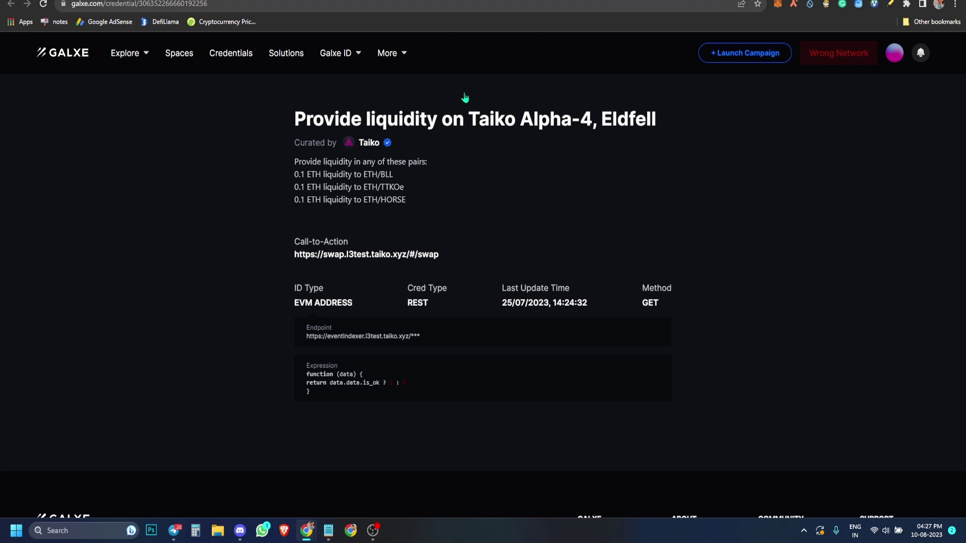
{"action": "key", "text": "alt+Left"}
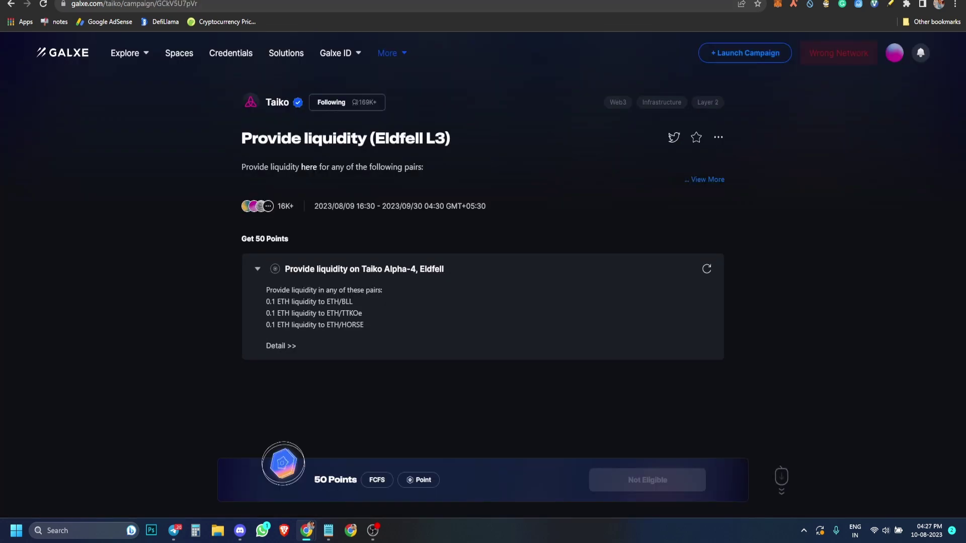
{"action": "key", "text": "ctrl+Tab"}
{"action": "left_click", "coordinate": [546, 144]}
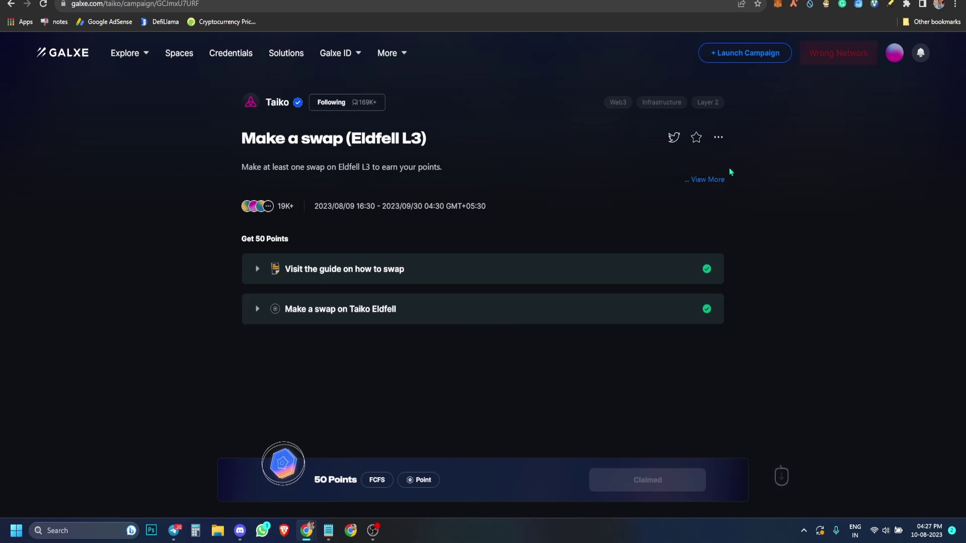
{"action": "key", "text": "alt+Left"}
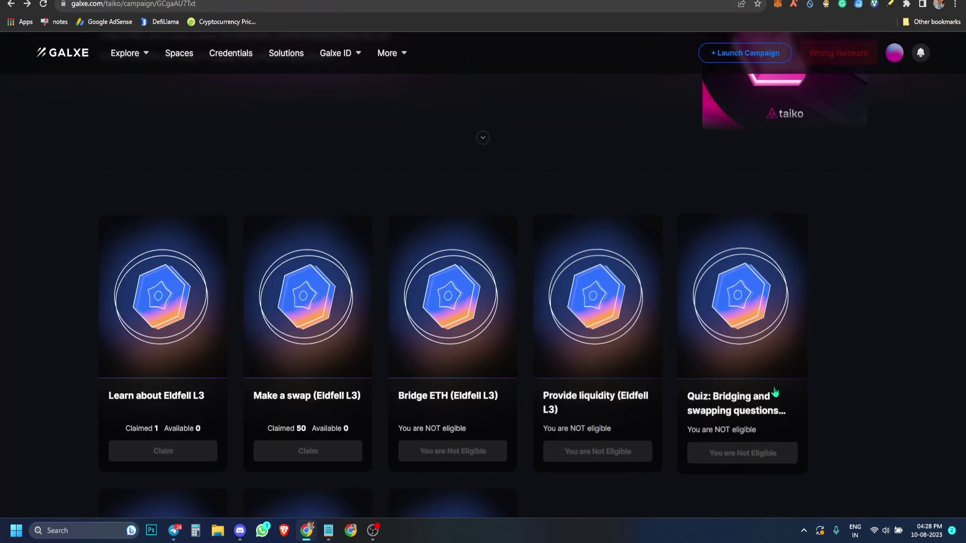
Start the bridging and swapping quiz, answering question 1 with "Grimsvotn L2 and Eldfell L3 ERC-20 test tokens" and question 2 with "True"
{"action": "left_click", "coordinate": [772, 328]}
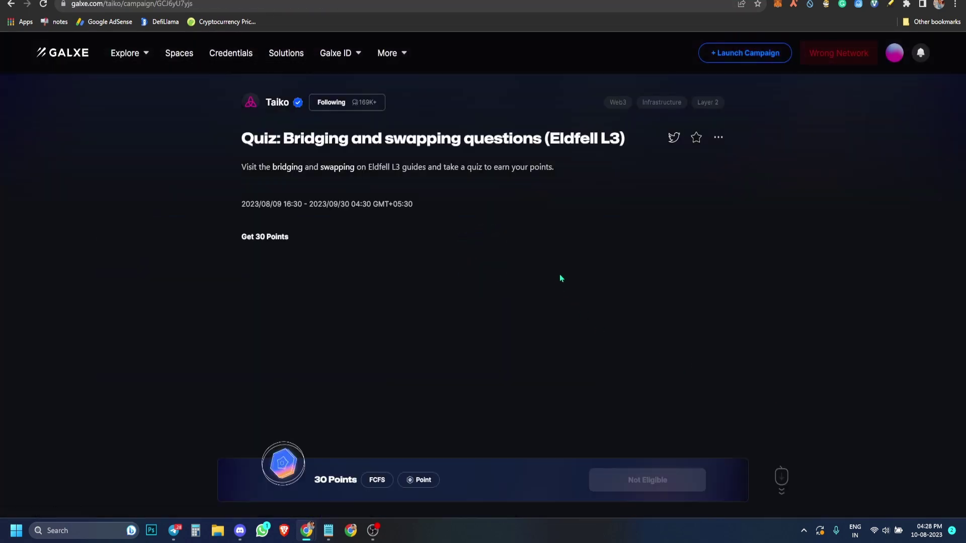
{"action": "left_click", "coordinate": [698, 269]}
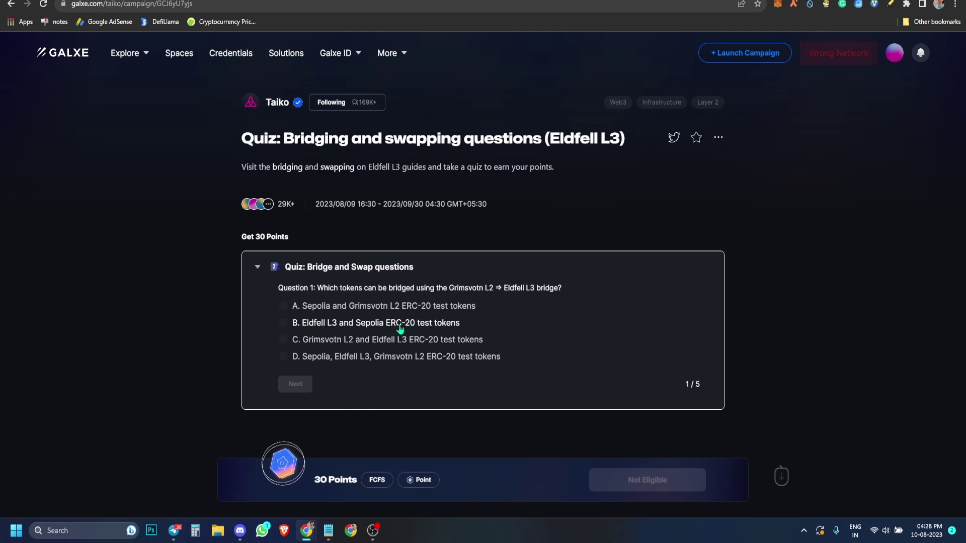
{"action": "left_click", "coordinate": [285, 341]}
{"action": "left_click", "coordinate": [295, 384]}
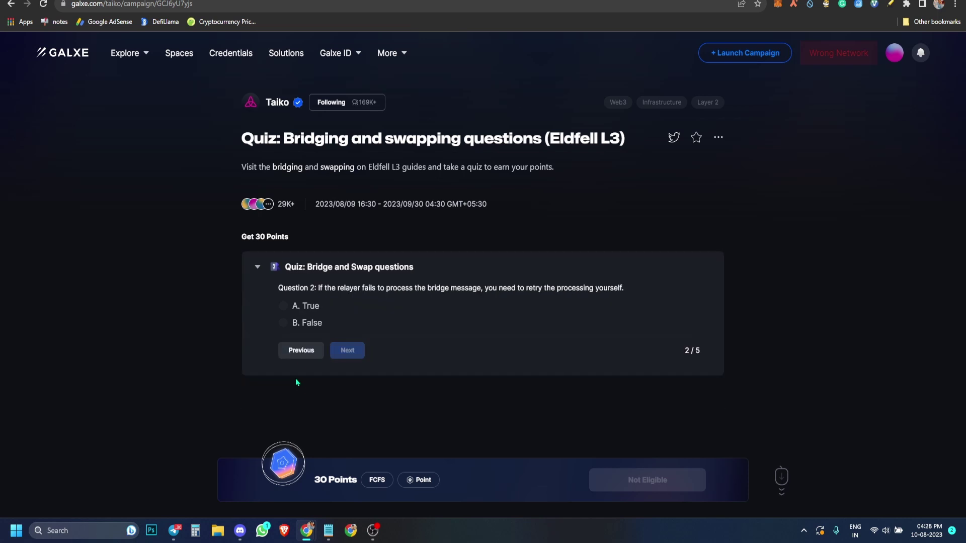
{"action": "left_click", "coordinate": [283, 306]}
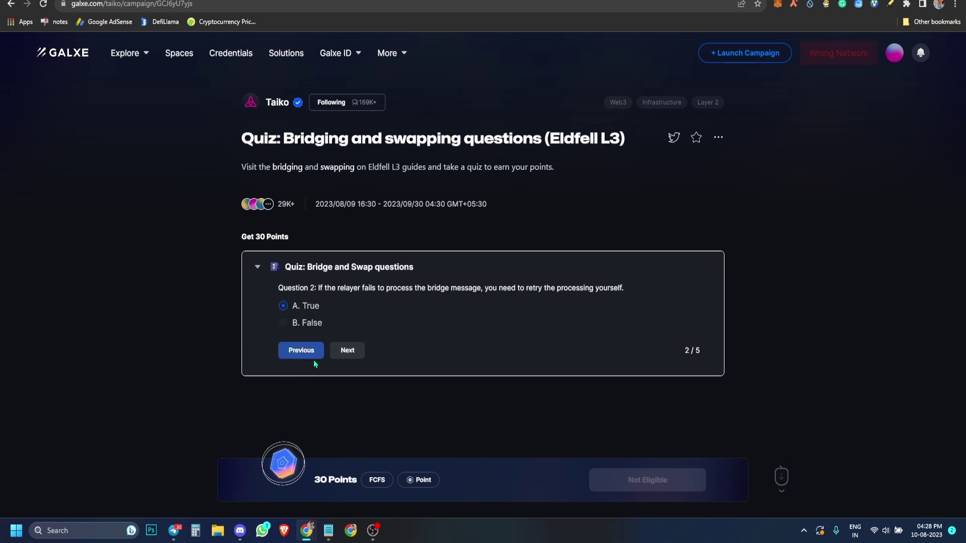
{"action": "left_click", "coordinate": [347, 350]}
Finish the bridging and swapping quiz with "On the source chain" for question 4 and option B for question 5, and claim the 30 points
{"action": "left_click", "coordinate": [347, 408]}
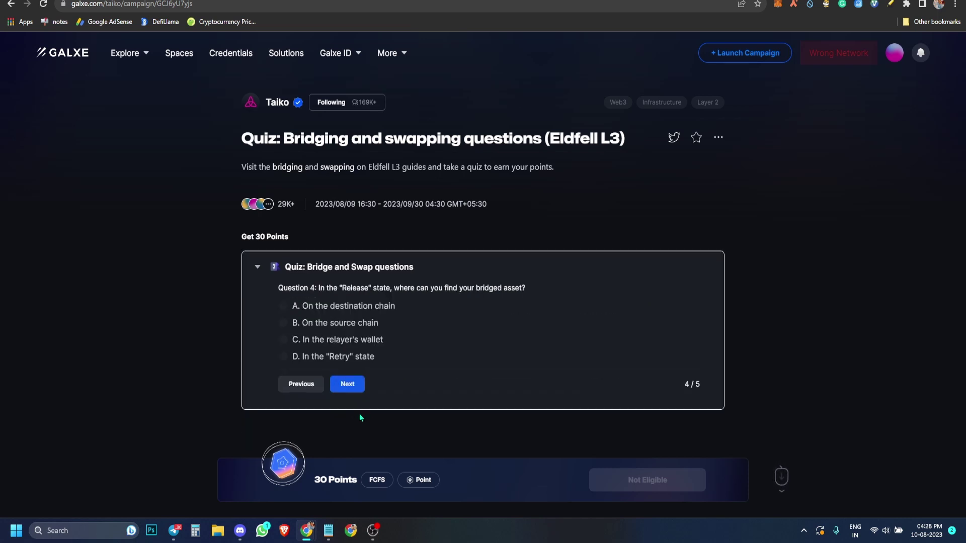
{"action": "left_click", "coordinate": [284, 324]}
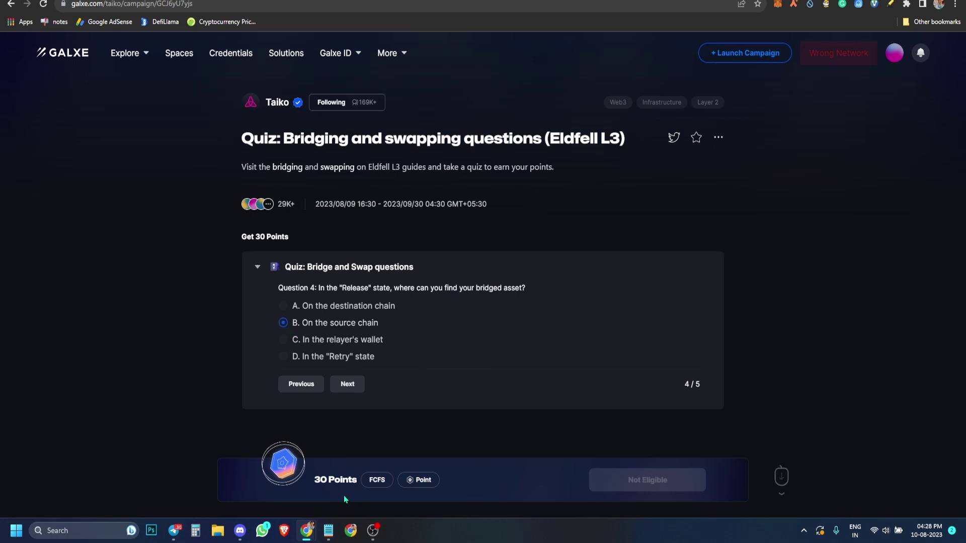
{"action": "left_click", "coordinate": [347, 384]}
{"action": "left_click", "coordinate": [284, 322]}
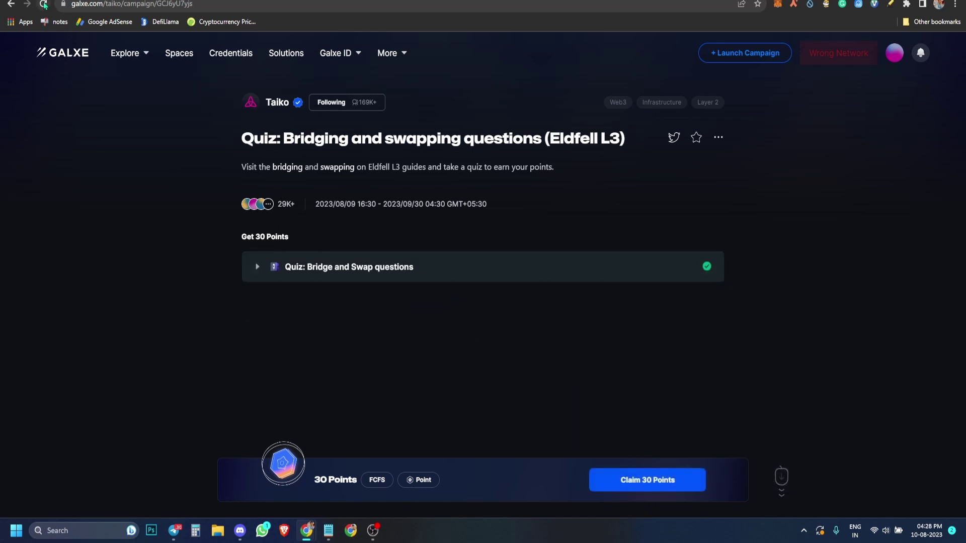
{"action": "left_click", "coordinate": [703, 473]}
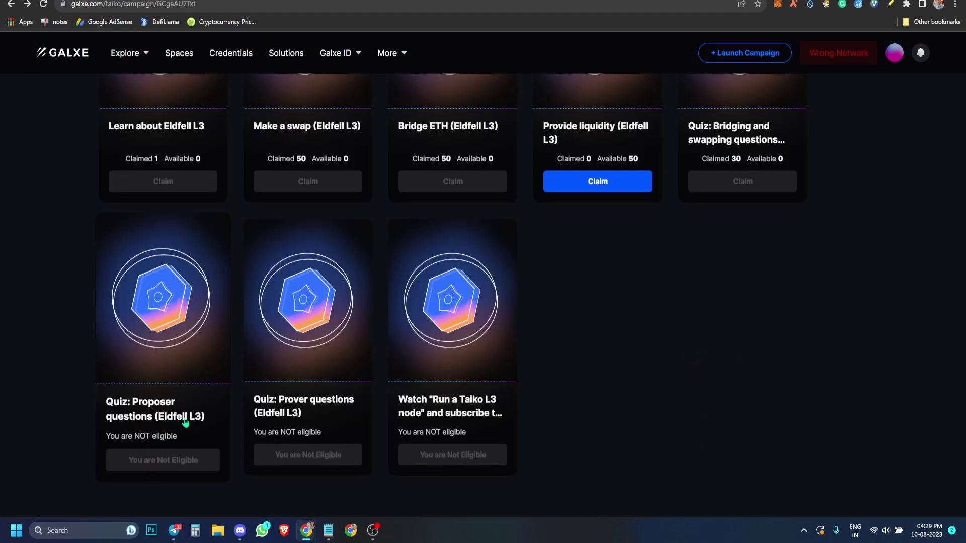
Start the Proposer questions quiz, answering question 1 with option B (known immediately and deterministically) and question 2 with option C
{"action": "left_click", "coordinate": [184, 422]}
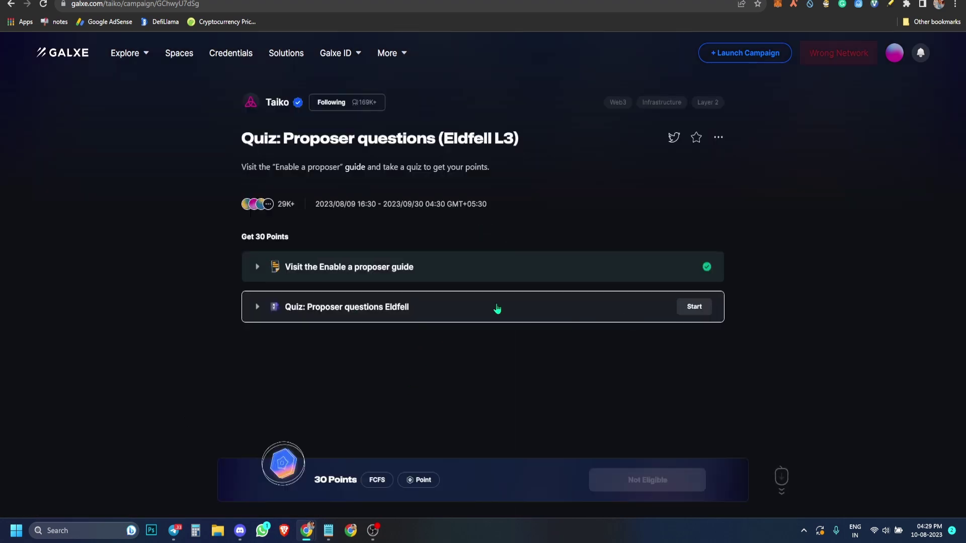
{"action": "left_click", "coordinate": [511, 315]}
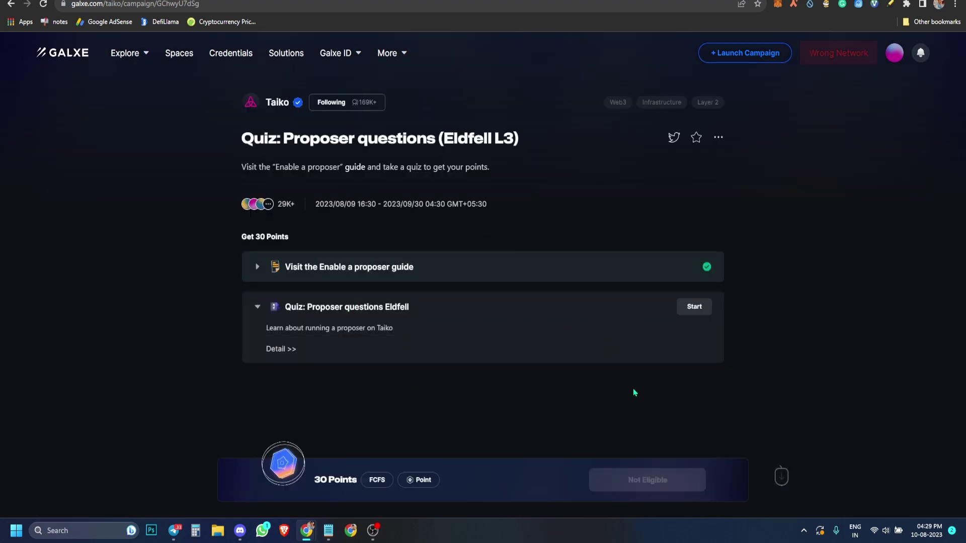
{"action": "left_click", "coordinate": [694, 316]}
{"action": "left_click", "coordinate": [283, 368]}
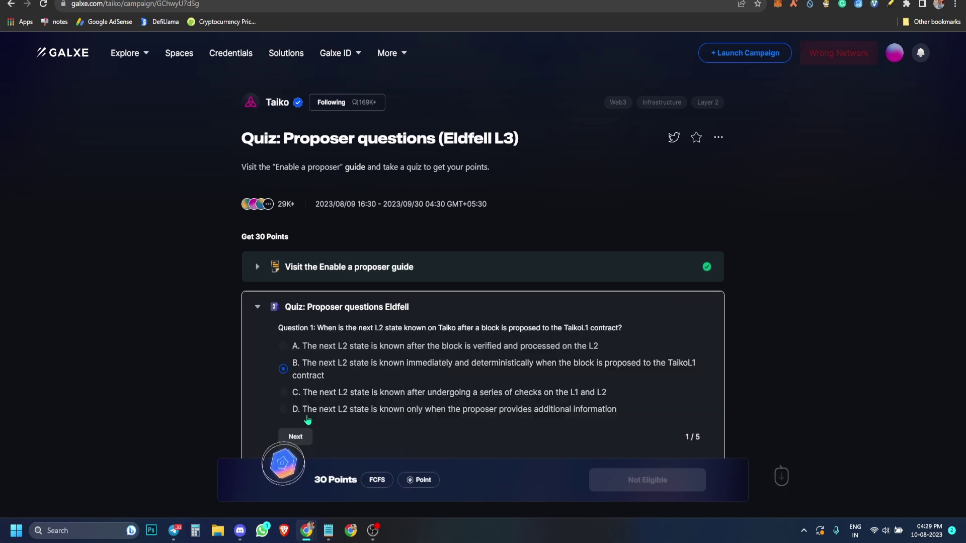
{"action": "left_click", "coordinate": [295, 436]}
{"action": "left_click", "coordinate": [283, 380]}
{"action": "left_click", "coordinate": [348, 425]}
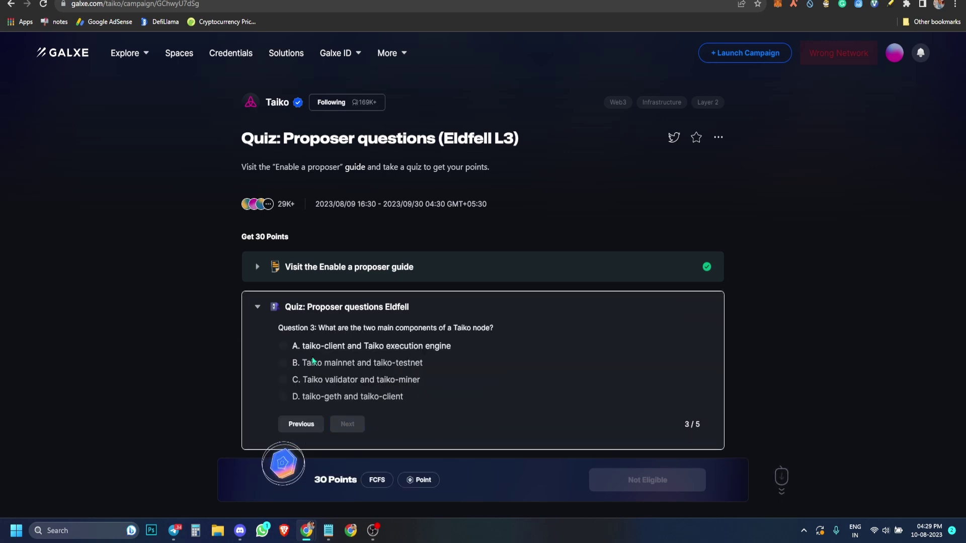
Finish the proposer quiz with "taiko-geth and taiko-client", "TTKOe" and "There is no minimum amount", and claim the 30 points
{"action": "left_click", "coordinate": [295, 399]}
{"action": "left_click", "coordinate": [347, 424]}
{"action": "left_click", "coordinate": [284, 362]}
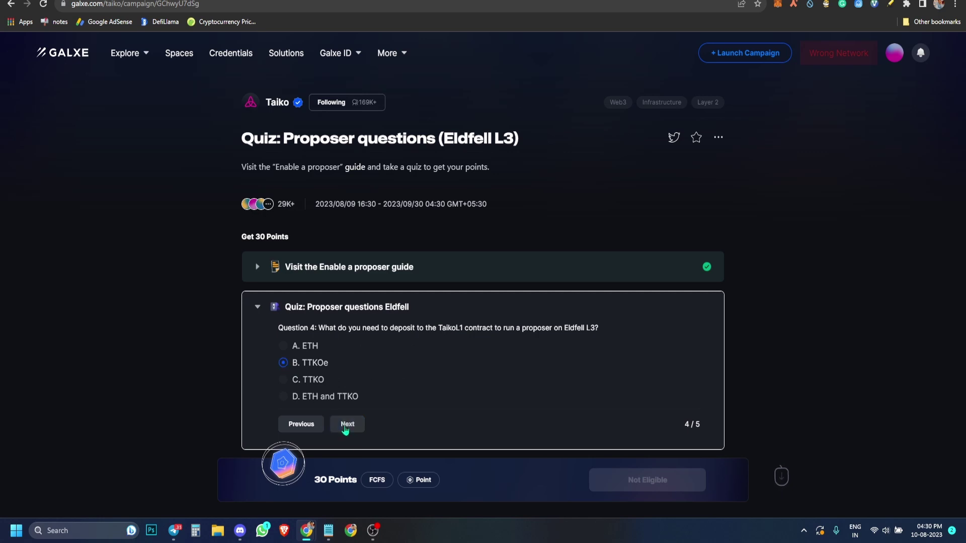
{"action": "left_click", "coordinate": [347, 424]}
{"action": "left_click", "coordinate": [348, 397]}
{"action": "left_click", "coordinate": [351, 424]}
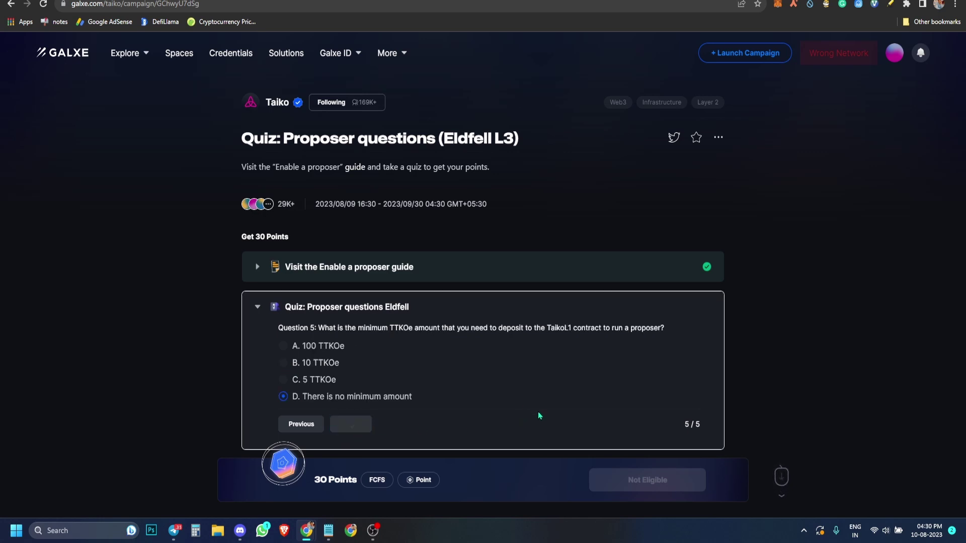
{"action": "left_click", "coordinate": [694, 471]}
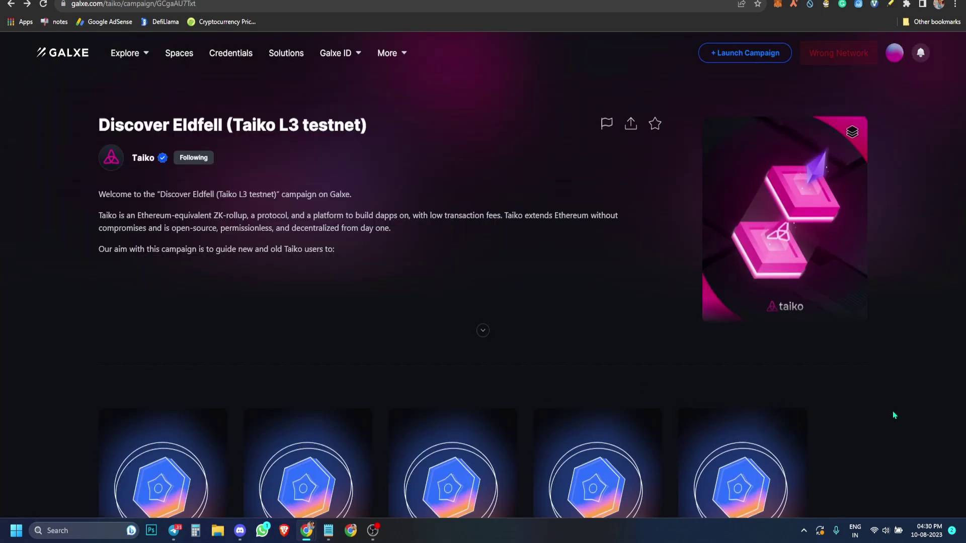
Start the Prover questions quiz, answering question 2 with "The capacity increases by one" and question 3 with "32"
{"action": "scroll", "coordinate": [886, 443], "scroll_direction": "down", "scroll_amount": 9}
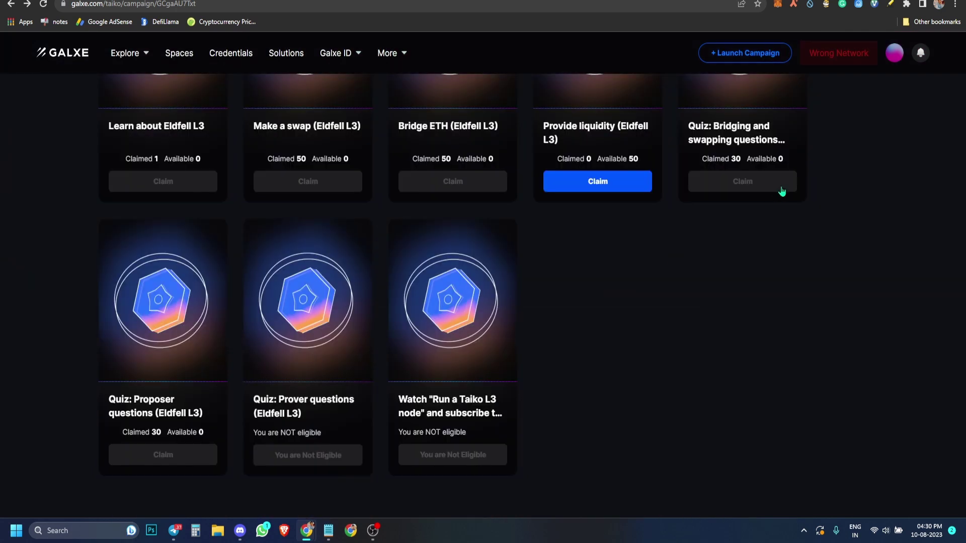
{"action": "left_click", "coordinate": [334, 433]}
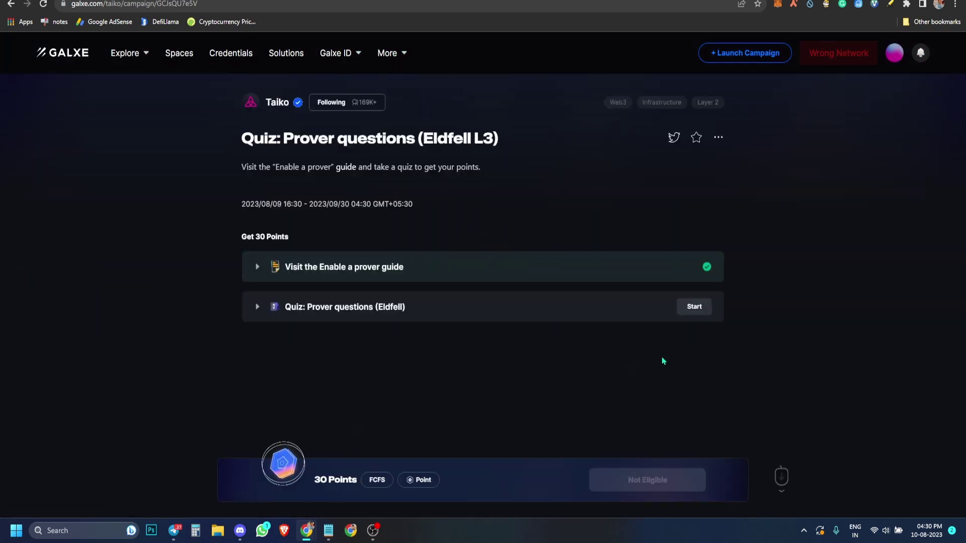
{"action": "left_click", "coordinate": [517, 319]}
{"action": "left_click", "coordinate": [298, 435]}
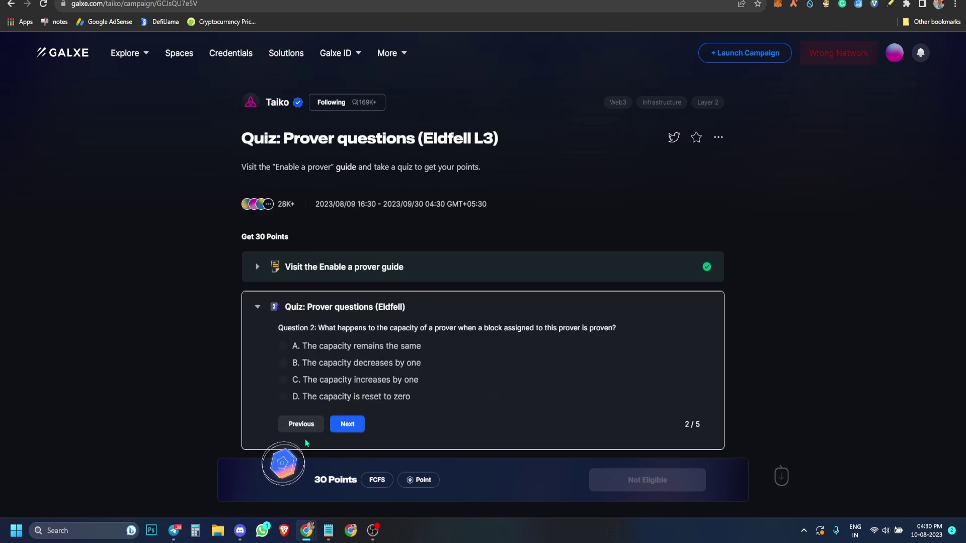
{"action": "left_click", "coordinate": [285, 380]}
{"action": "left_click", "coordinate": [347, 425]}
{"action": "left_click", "coordinate": [284, 363]}
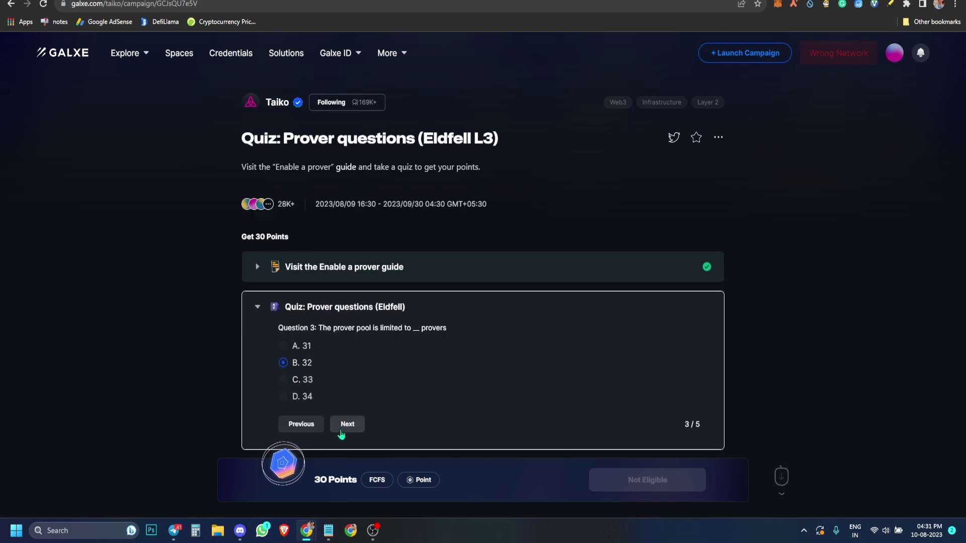
Finish the prover quiz with option C for question 4 and "The proofTimeTarget set by the protocol" for question 5, and claim the 30 points
{"action": "left_click", "coordinate": [347, 424]}
{"action": "left_click", "coordinate": [284, 380]}
{"action": "left_click", "coordinate": [348, 424]}
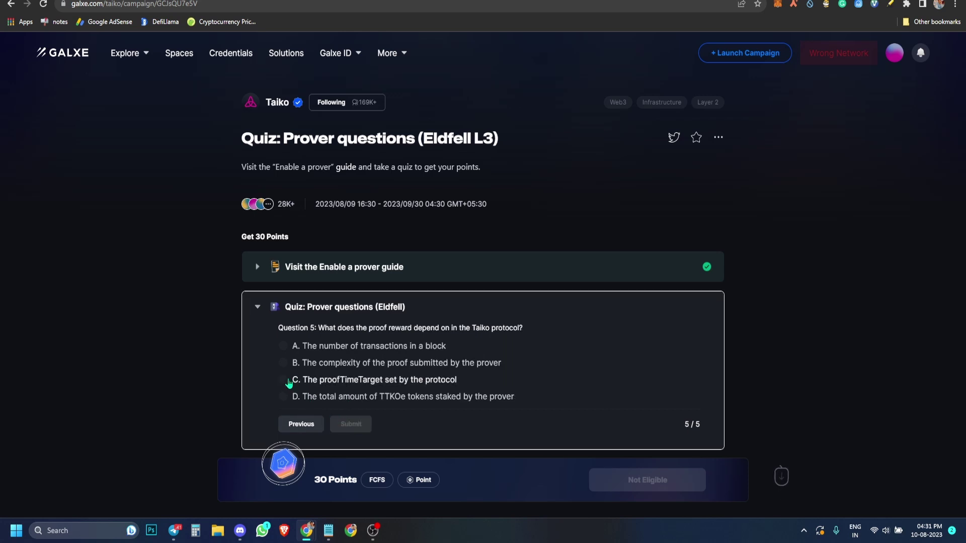
{"action": "left_click", "coordinate": [285, 380]}
{"action": "left_click", "coordinate": [351, 424]}
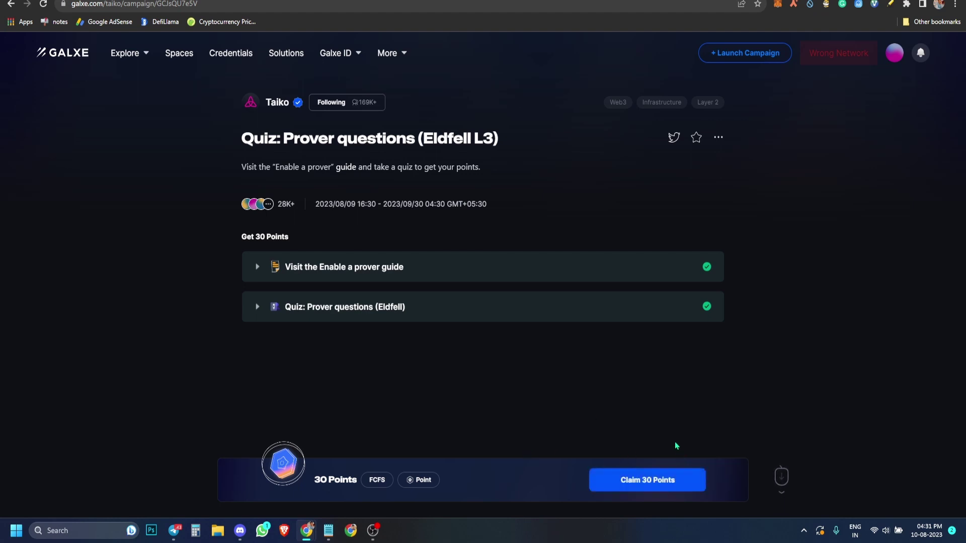
{"action": "left_click", "coordinate": [671, 480]}
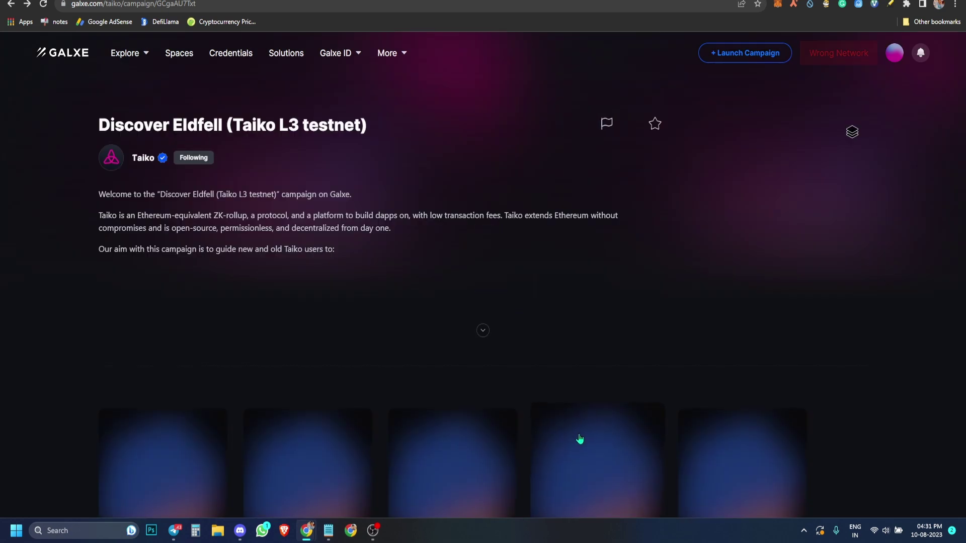
Claim the 50 available points for the Provide liquidity (Eldfell L3) task and dismiss the submission notices
{"action": "scroll", "coordinate": [578, 440], "scroll_direction": "down", "scroll_amount": 8}
{"action": "left_click", "coordinate": [583, 231]}
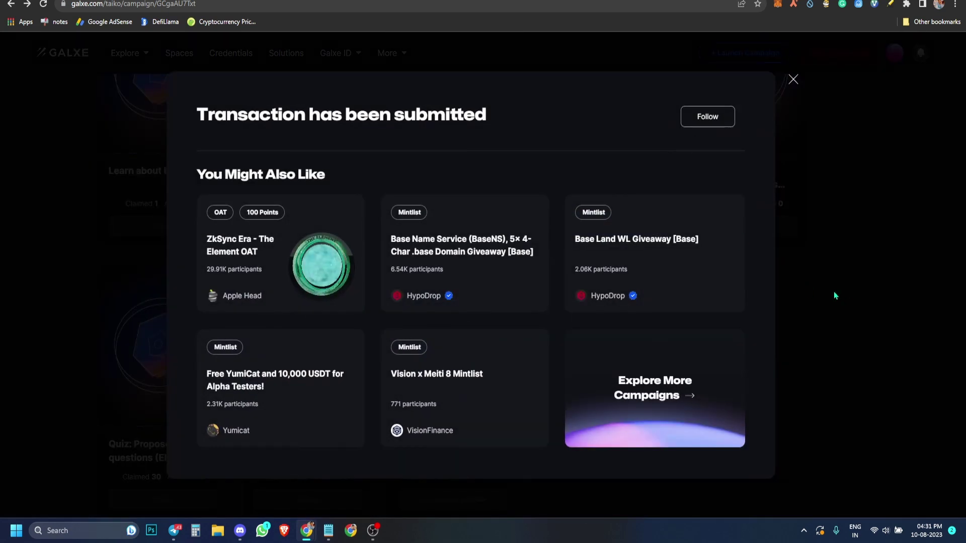
{"action": "left_click", "coordinate": [835, 291]}
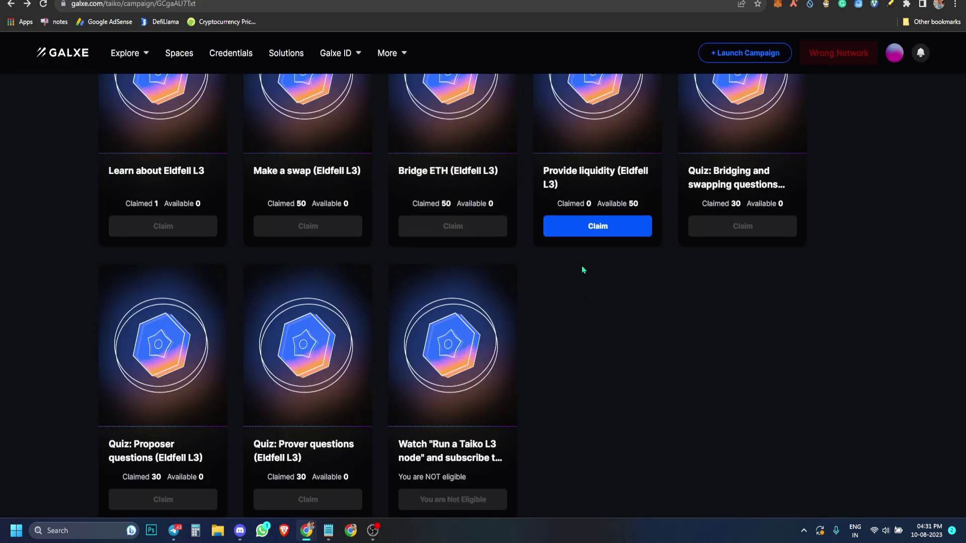
{"action": "left_click", "coordinate": [614, 237]}
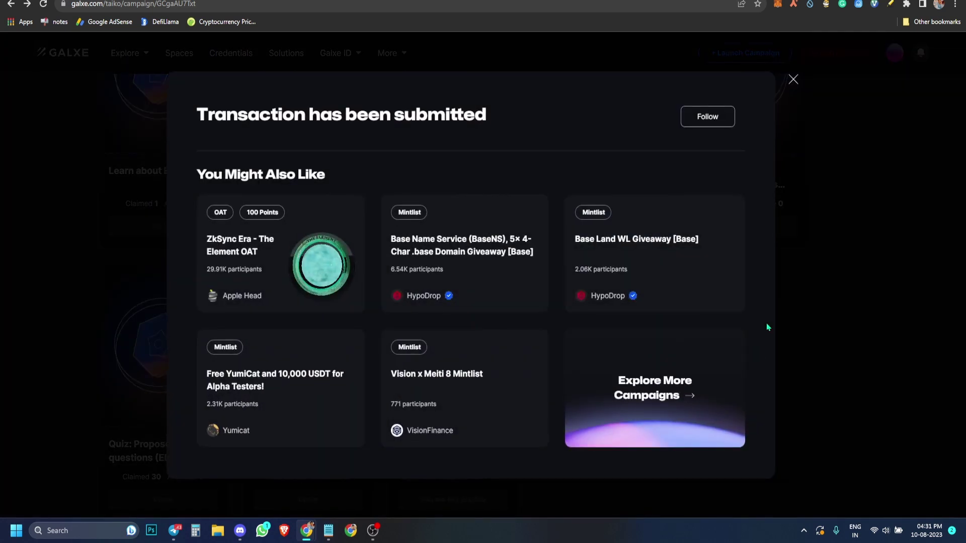
{"action": "left_click", "coordinate": [825, 328]}
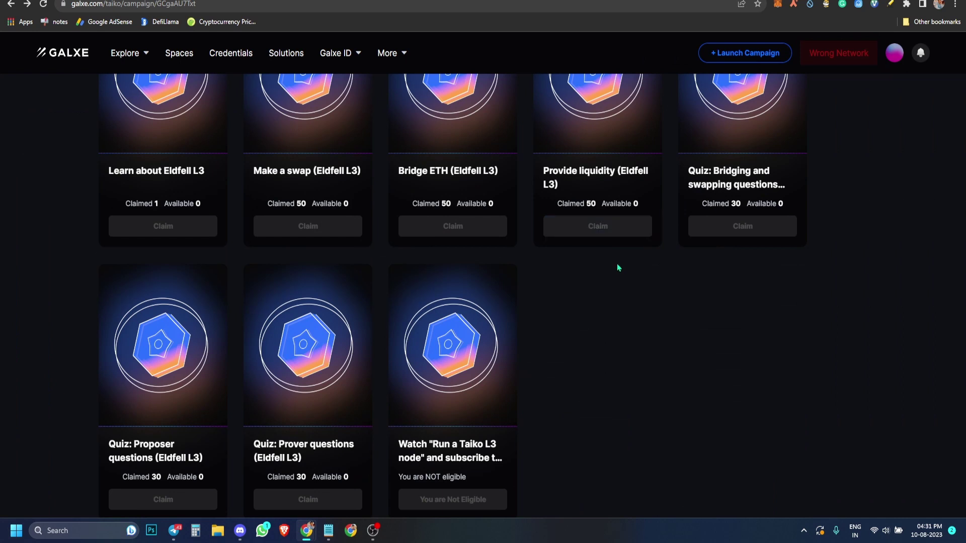
Open the Watch "Run a Taiko L3 node" campaign and trigger its YouTube watch-and-subscribe task, closing the loading pop-up
{"action": "left_click", "coordinate": [470, 446]}
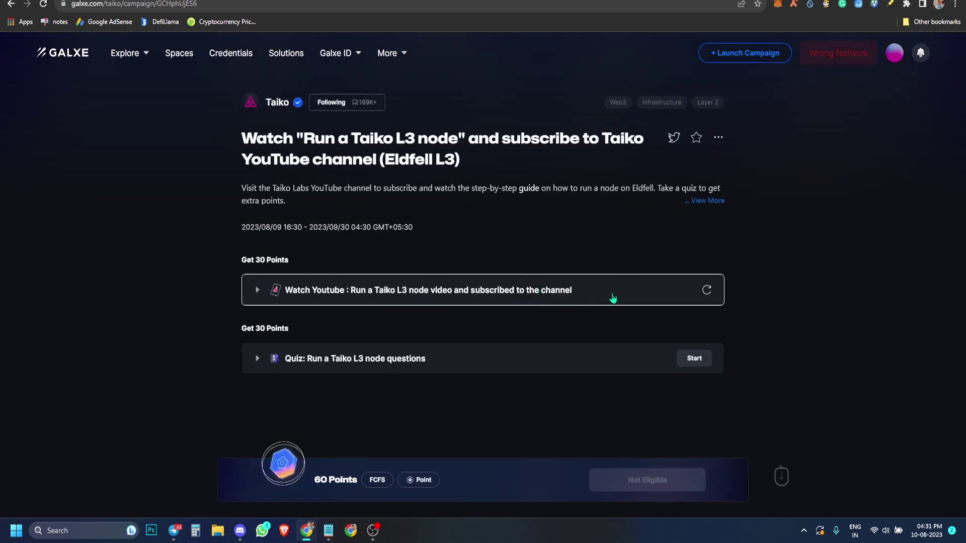
{"action": "left_click", "coordinate": [579, 295]}
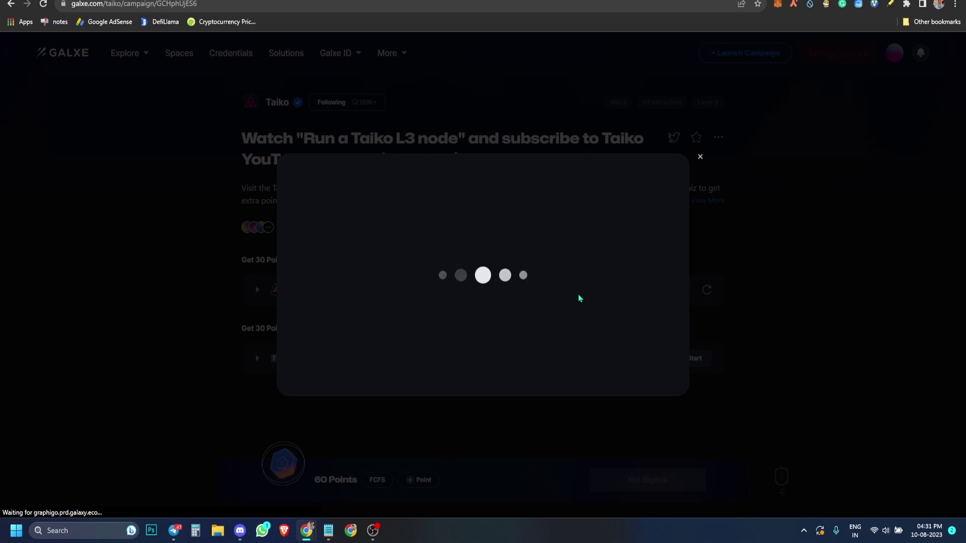
{"action": "left_click", "coordinate": [700, 159]}
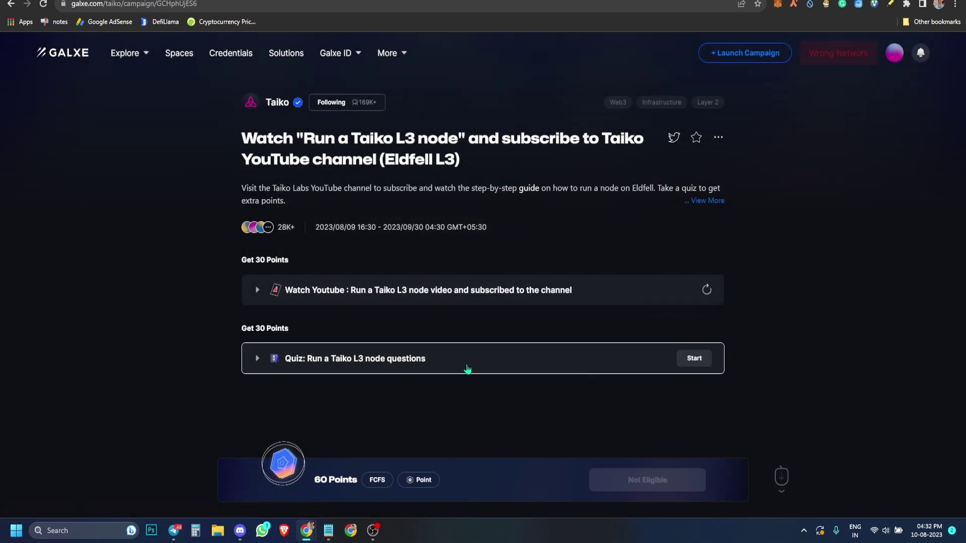
Start the Run a Taiko L3 node quiz, answering "Running both Sepolia L1 node and Taiko L2 node" and "L2 HTTP and WebSocket endpoints"
{"action": "left_click", "coordinate": [257, 358]}
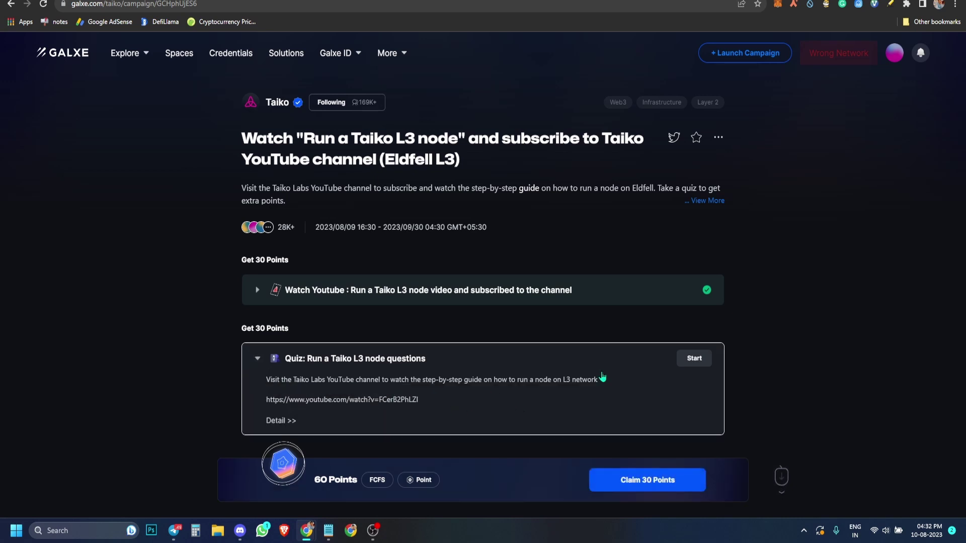
{"action": "left_click", "coordinate": [697, 361]}
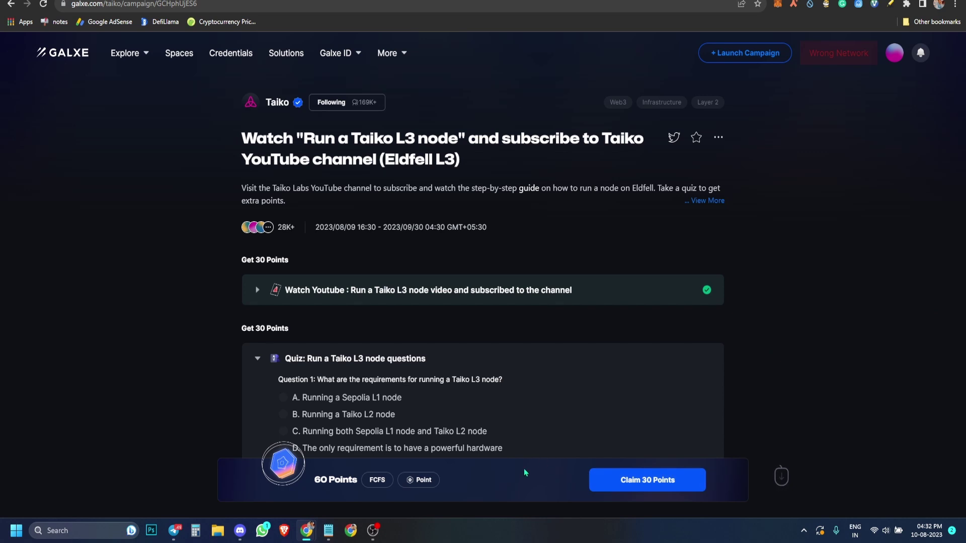
{"action": "scroll", "coordinate": [739, 378], "scroll_direction": "down", "scroll_amount": 3}
{"action": "left_click", "coordinate": [286, 261]}
{"action": "left_click", "coordinate": [296, 306]}
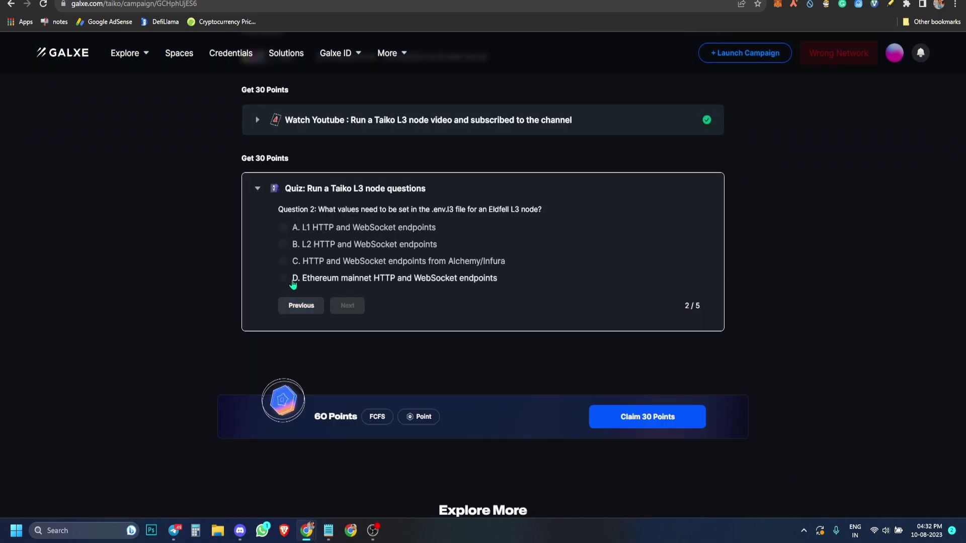
{"action": "left_click", "coordinate": [284, 245]}
{"action": "left_click", "coordinate": [301, 305]}
Answer question 3 with "3002", question 4 with option D and question 5 with "To open the .env.l3 file", and submit the quiz
{"action": "left_click", "coordinate": [414, 274]}
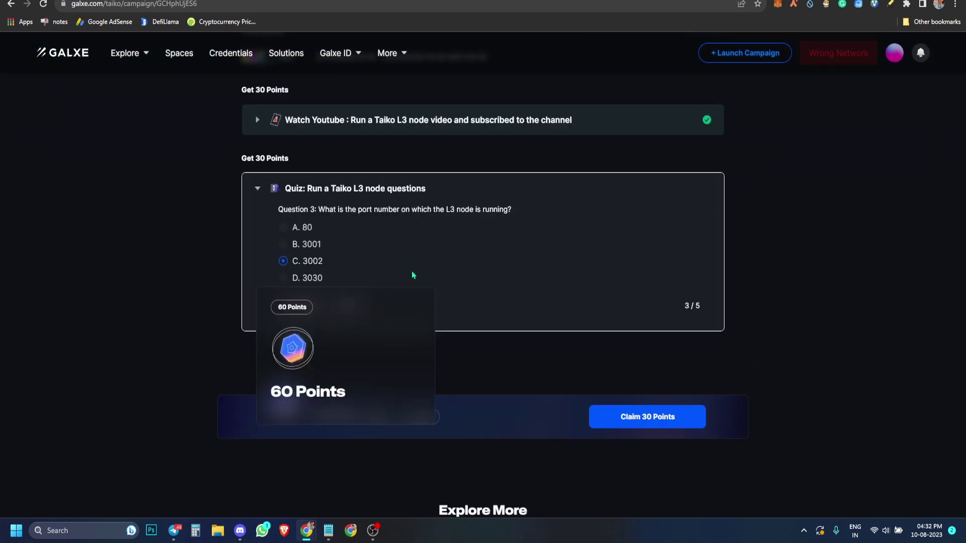
{"action": "left_click", "coordinate": [301, 305]}
{"action": "left_click", "coordinate": [283, 289]}
{"action": "left_click", "coordinate": [347, 317]}
{"action": "left_click", "coordinate": [283, 261]}
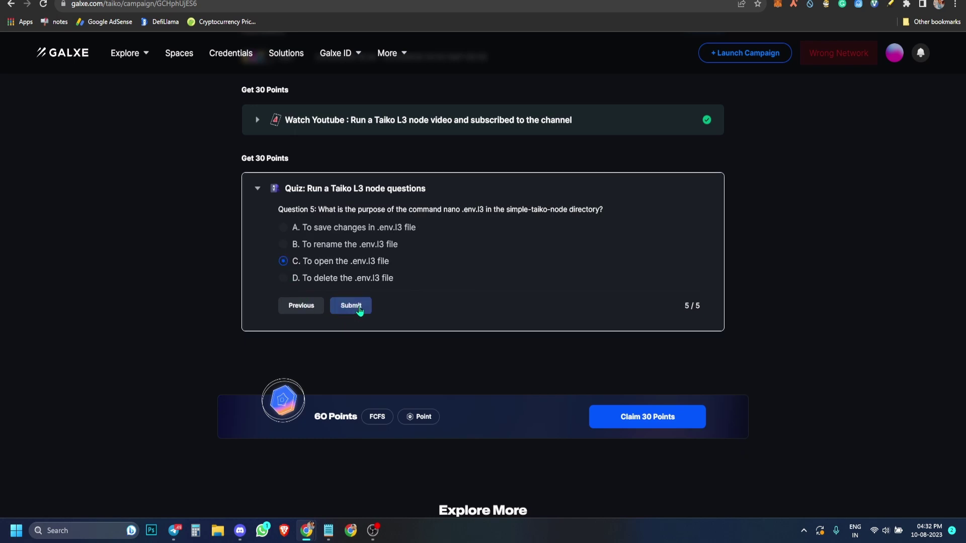
{"action": "left_click", "coordinate": [347, 305]}
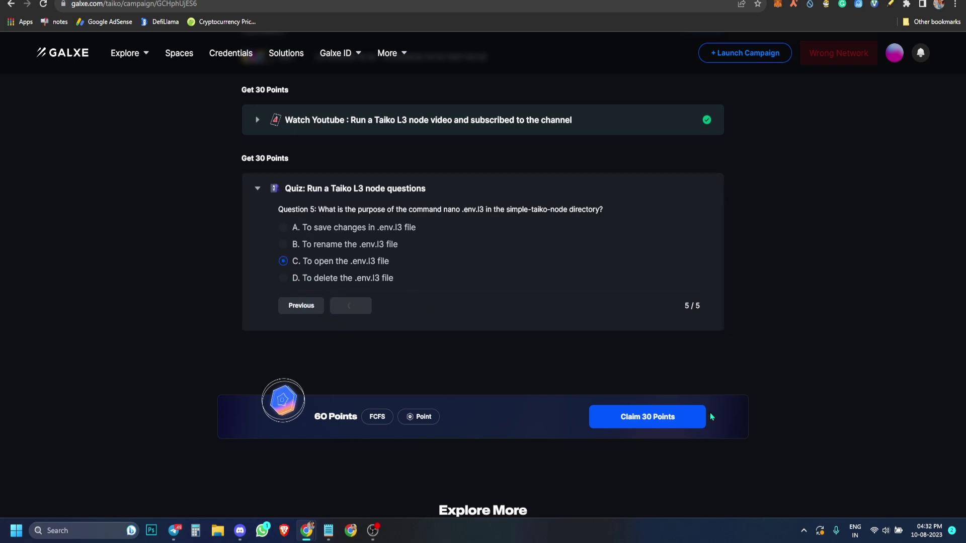
Claim the 60 points for the Run a Taiko L3 node campaign and dismiss the submission notices
{"action": "left_click", "coordinate": [592, 324]}
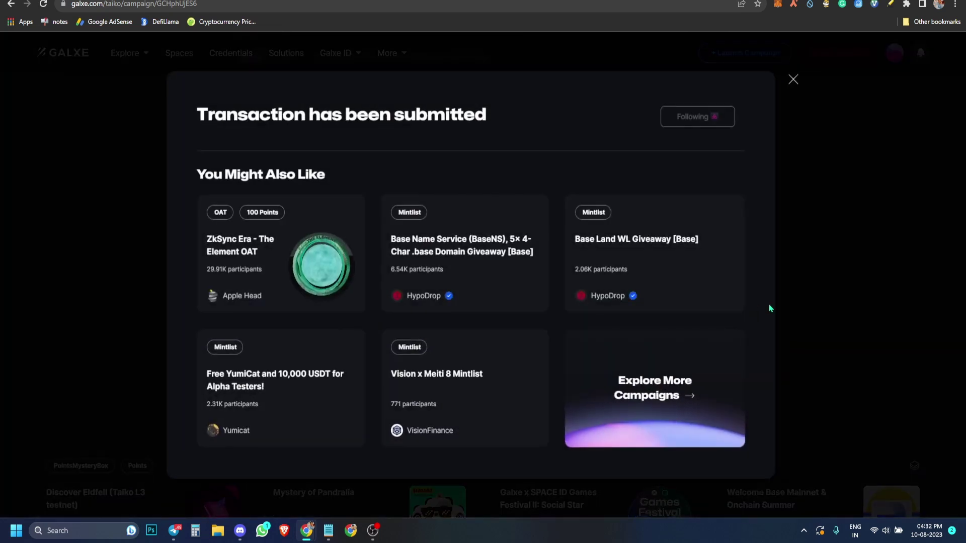
{"action": "key", "text": "Escape"}
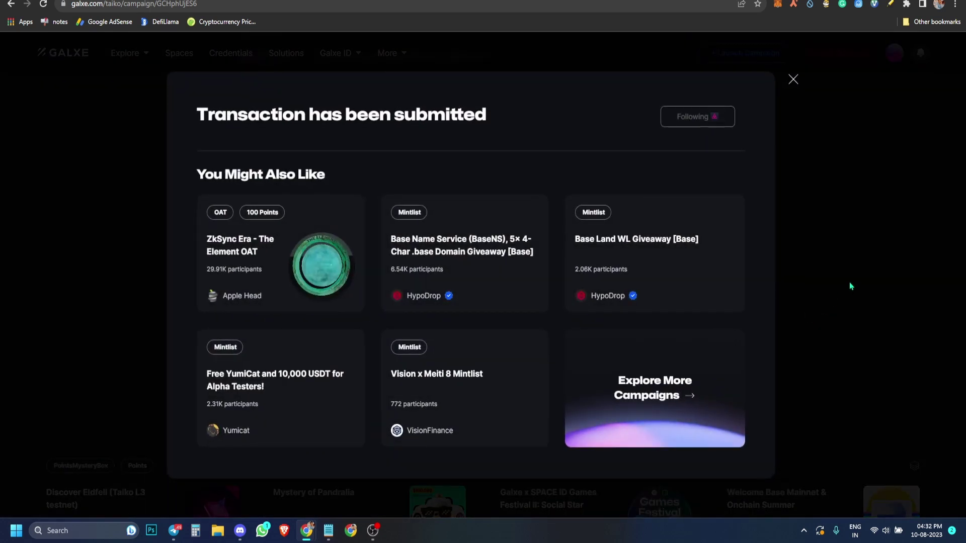
{"action": "left_click", "coordinate": [850, 284]}
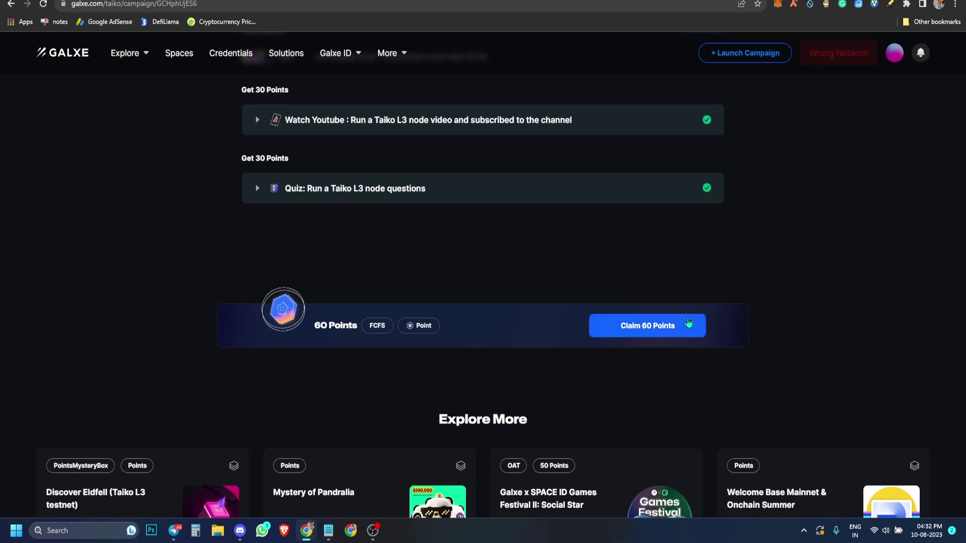
{"action": "left_click", "coordinate": [688, 328]}
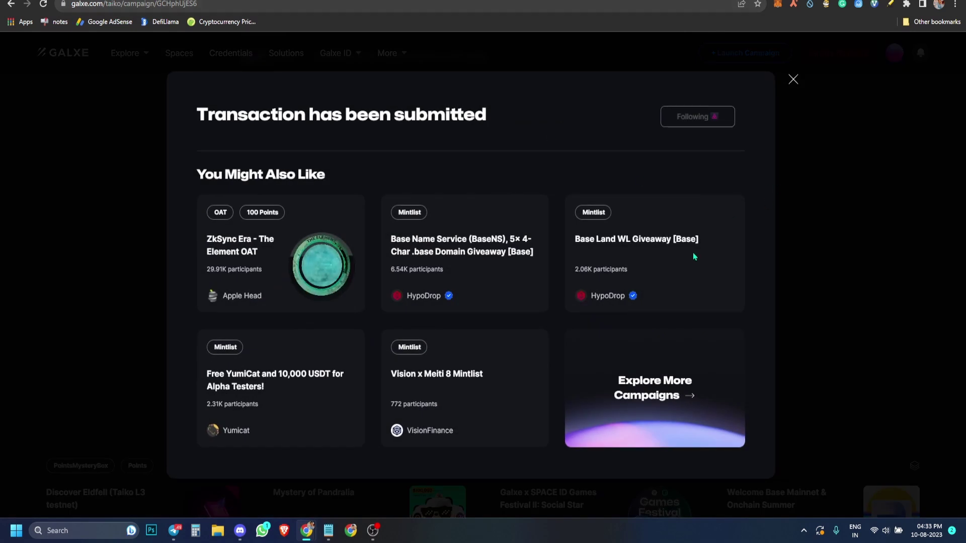
{"action": "key", "text": "Escape"}
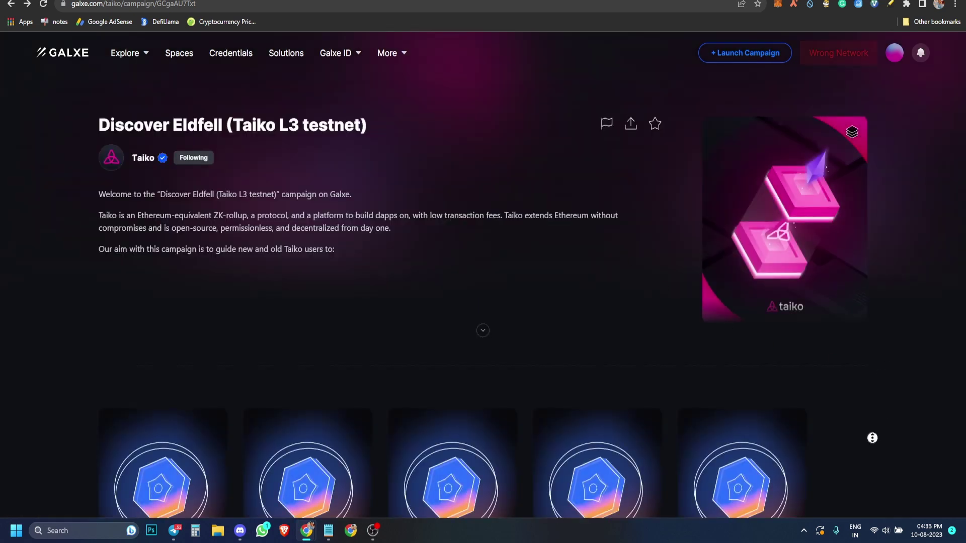
Review the claim status of every task in the Discover Eldfell campaign, and switch to the Crypto Pratik YouTube channel
{"action": "scroll", "coordinate": [839, 420], "scroll_direction": "down", "scroll_amount": 3}
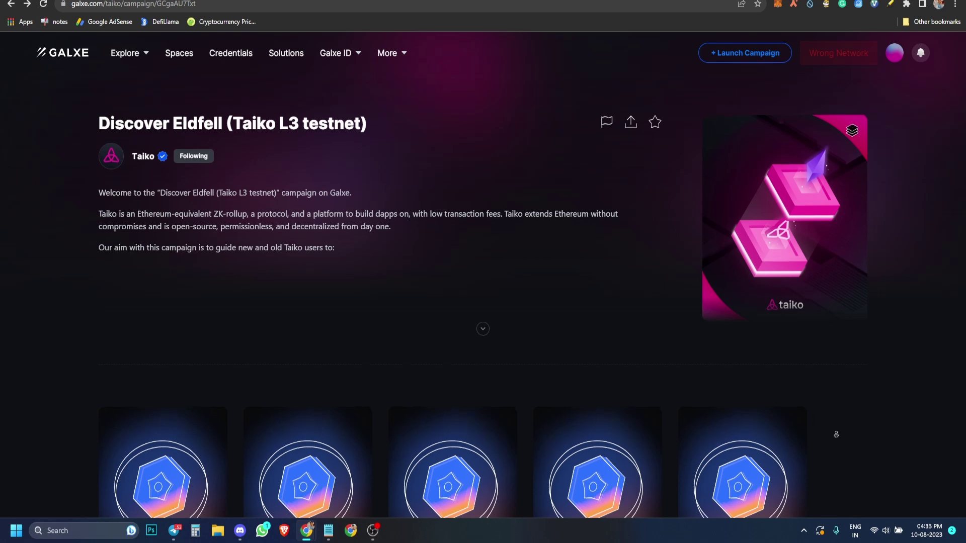
{"action": "scroll", "coordinate": [840, 461], "scroll_direction": "down", "scroll_amount": 3}
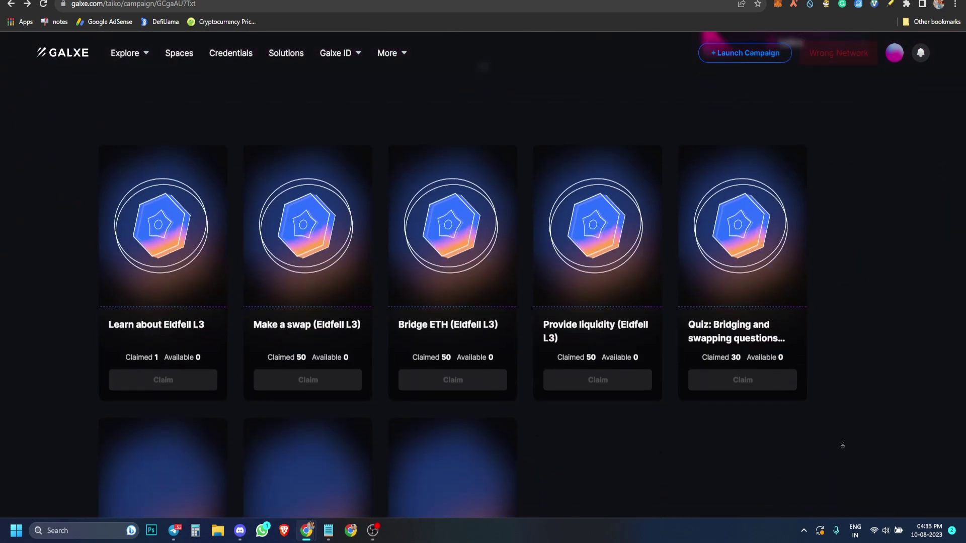
{"action": "scroll", "coordinate": [674, 447], "scroll_direction": "down", "scroll_amount": 3}
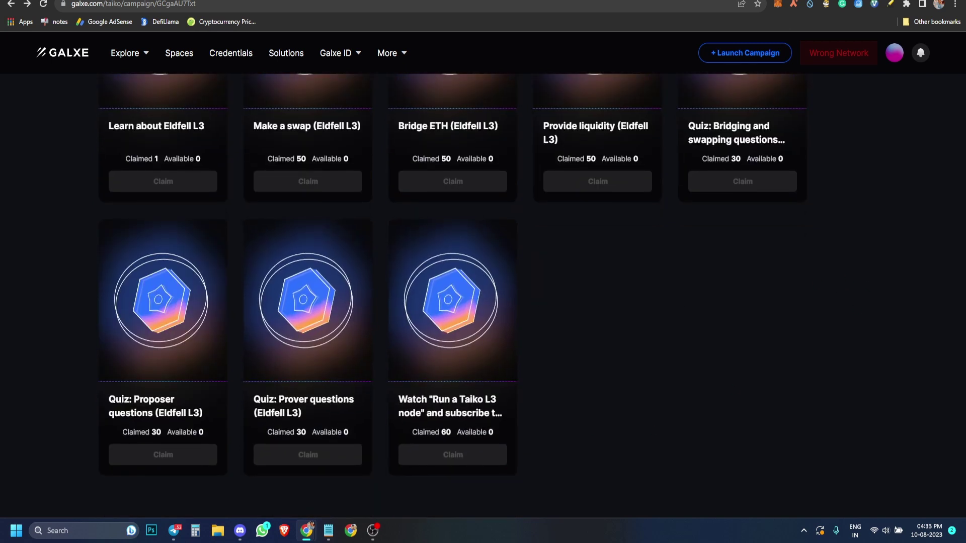
{"action": "key", "text": "alt+Left"}
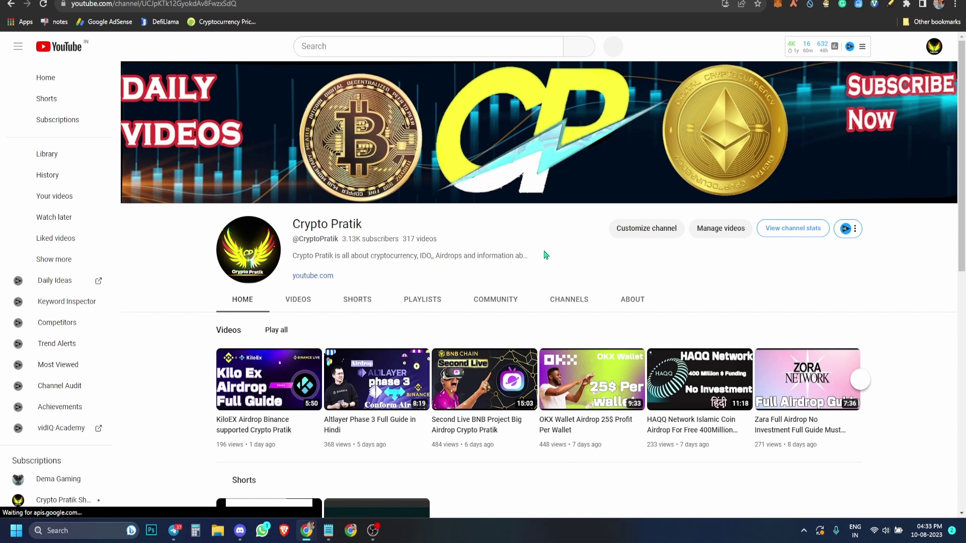